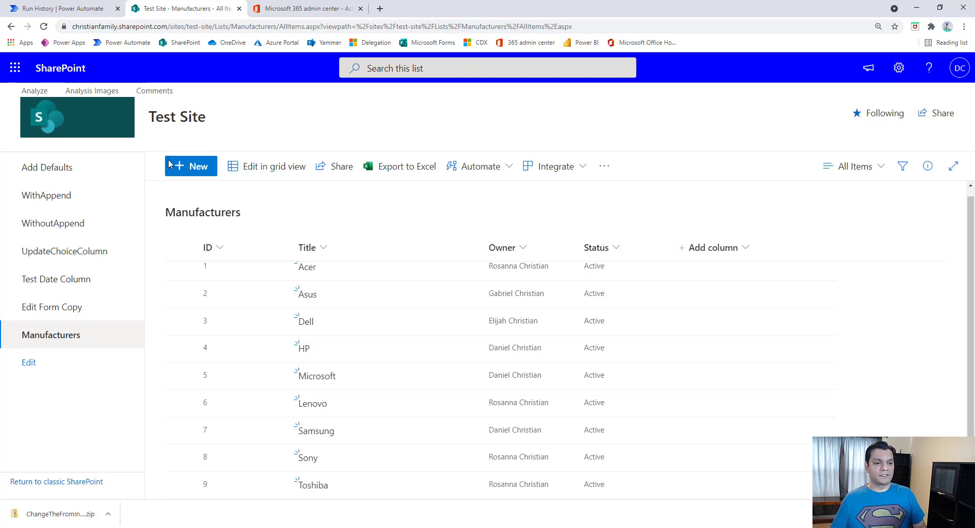
Create and save a new manufacturer request titled "Contos, Inc" in the Manufacturers list, choosing a person as its owner
click(189, 176)
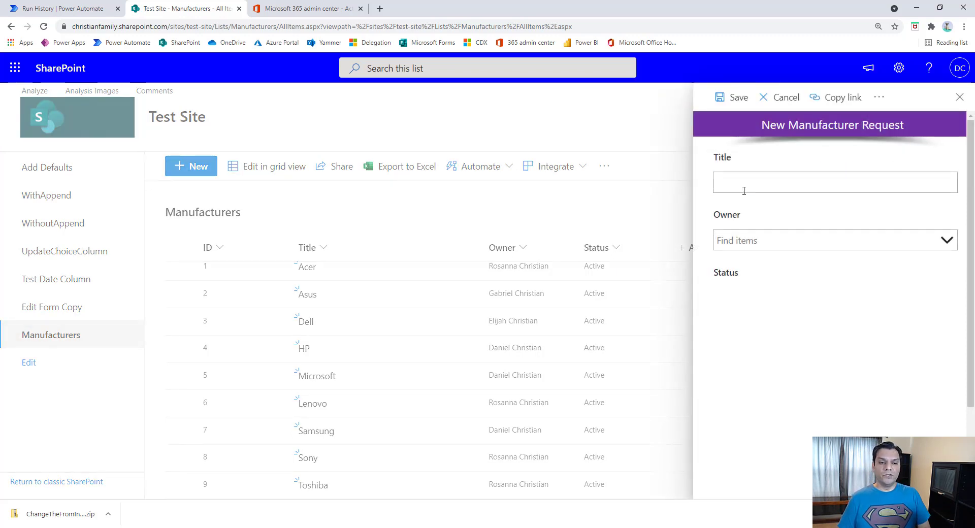
text(Con)
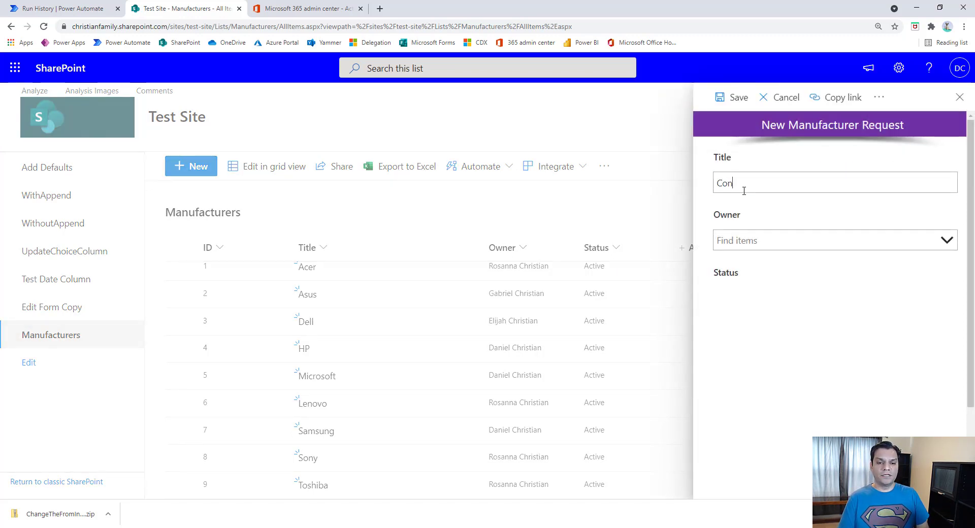
text(tos, Inc)
click(754, 239)
text(finn)
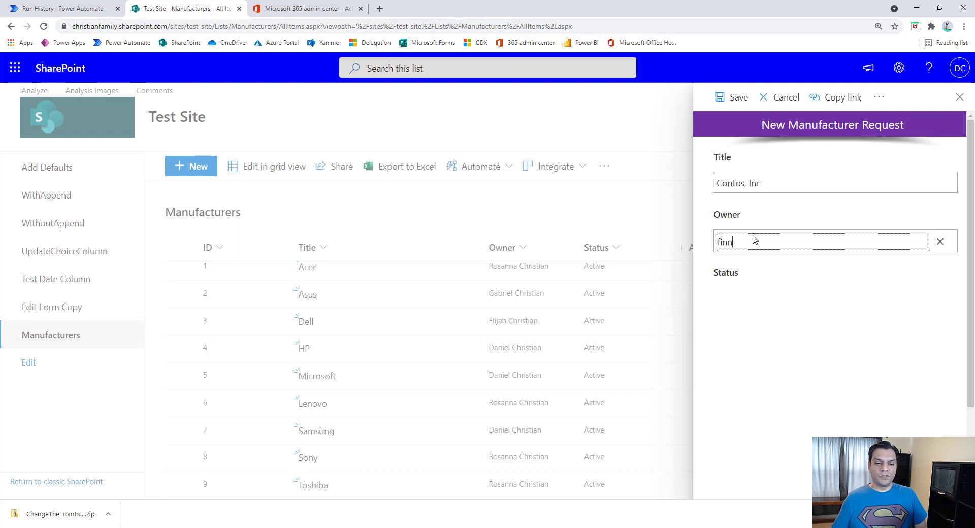
click(786, 275)
click(753, 97)
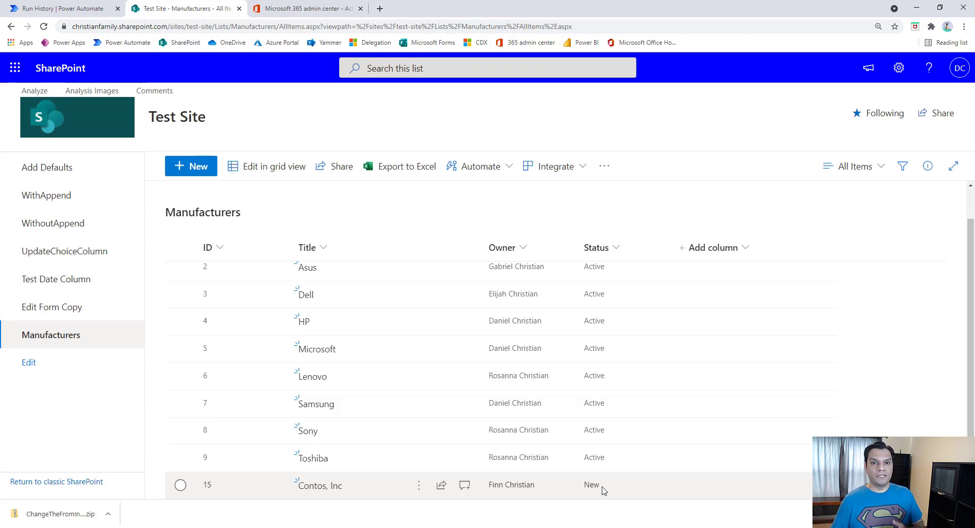
Switch to Power Automate and check the run history of the "Change the from in Approval step" flow for the new run
click(63, 9)
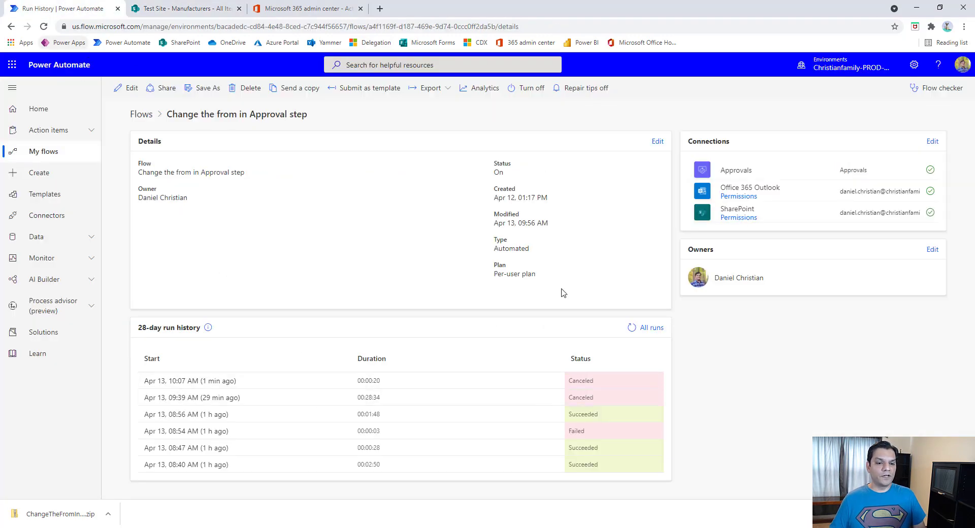
click(652, 327)
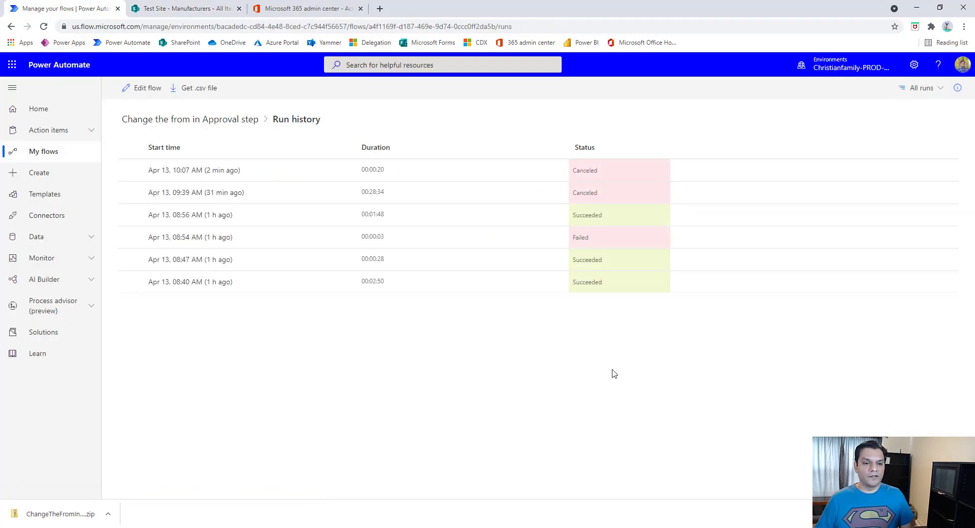
click(202, 119)
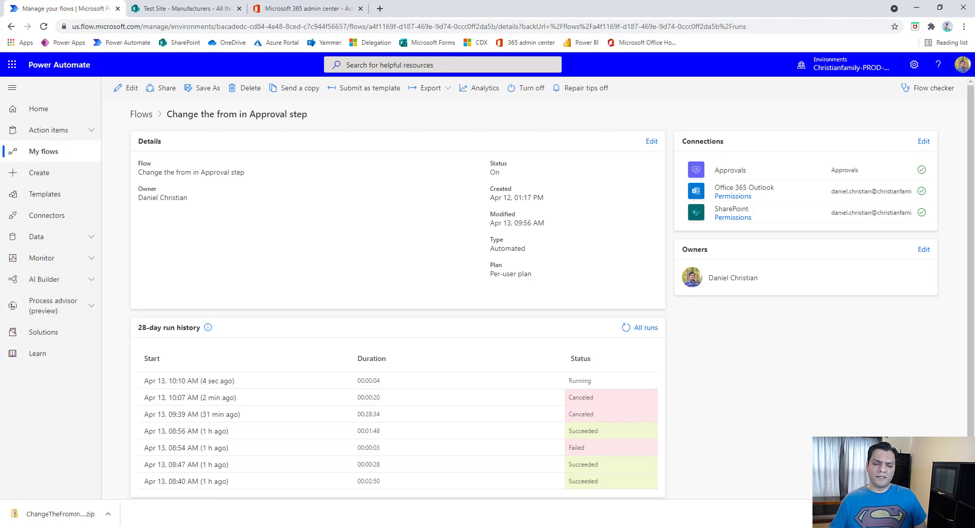
Open the Contos, Inc approval request in Teams Approvals under the Christianfamily-PROD-USA (Upgrade) environment and its notification email in Outlook
click(302, 510)
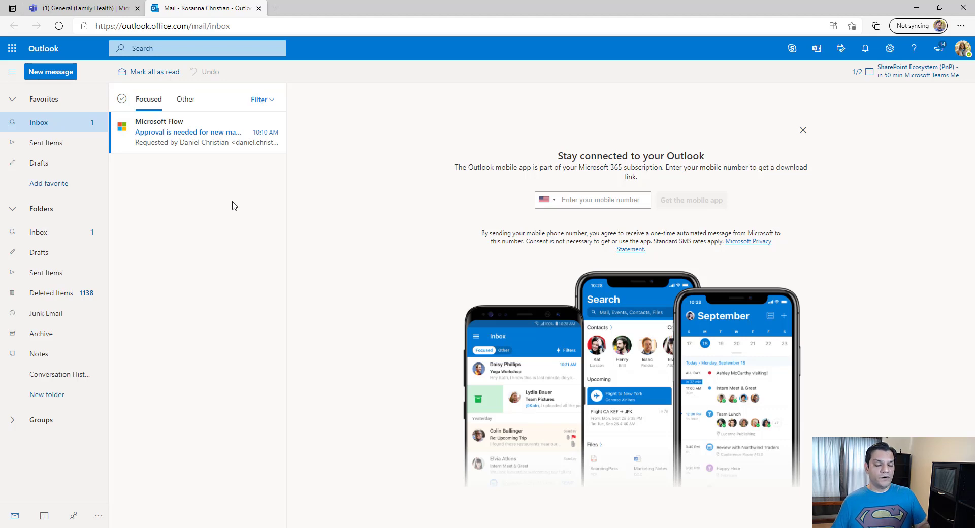
click(59, 7)
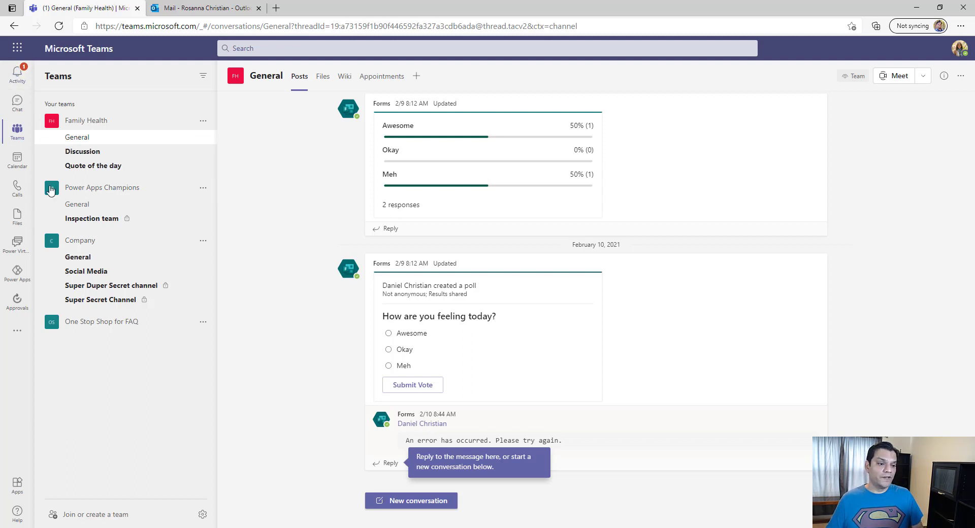
click(18, 310)
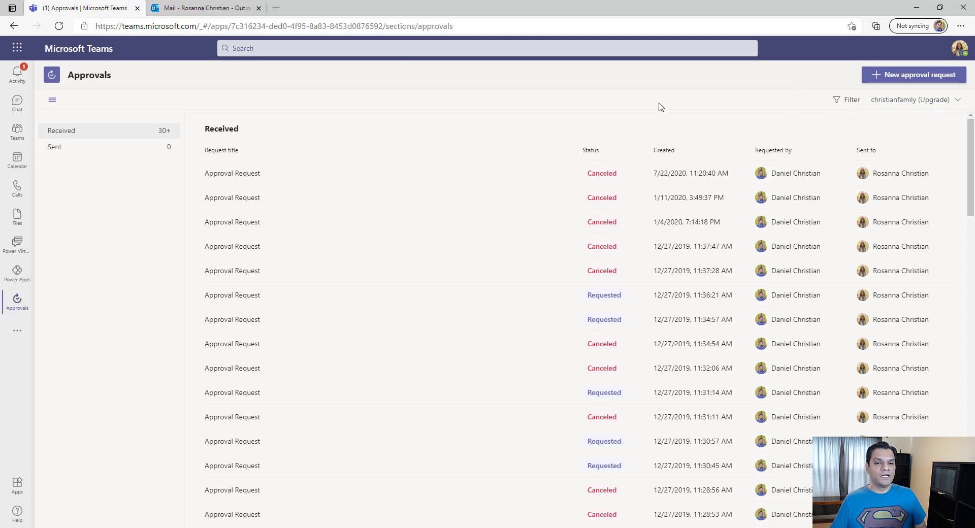
click(915, 100)
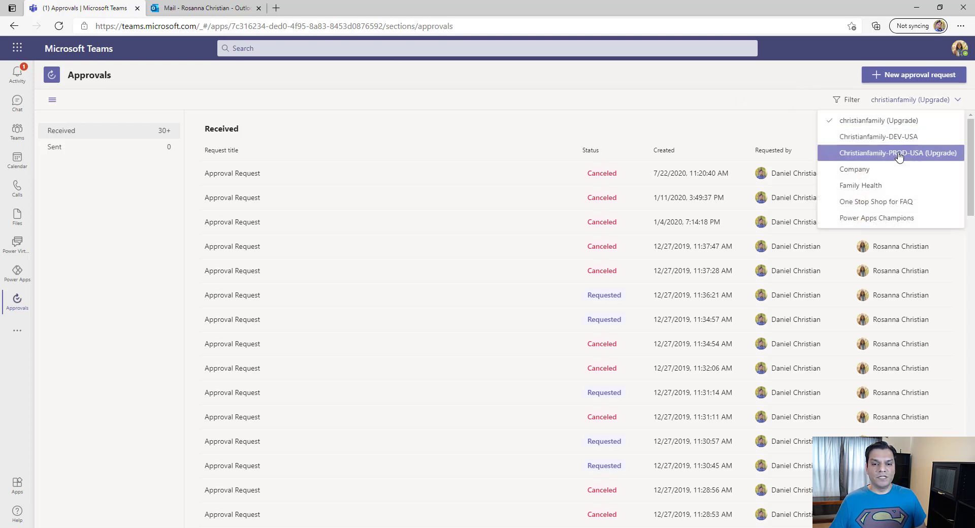
click(862, 153)
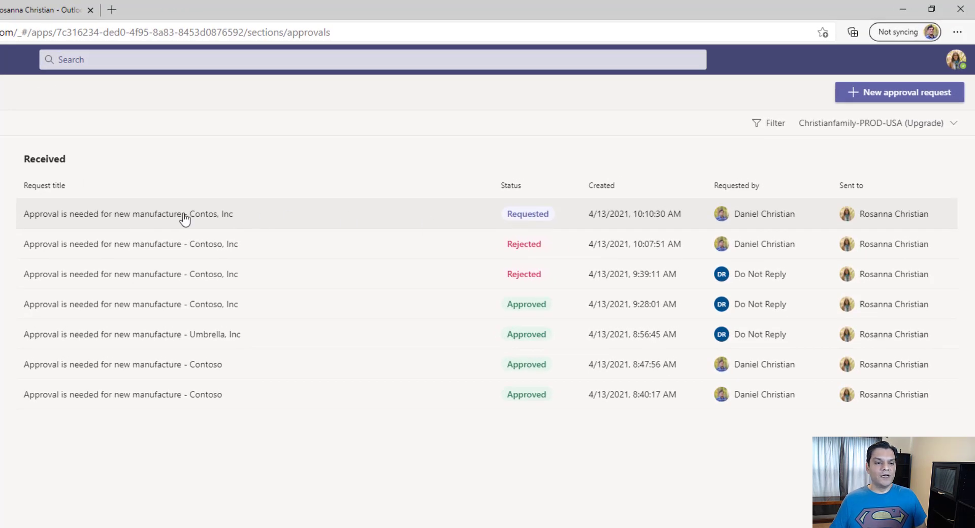
click(184, 215)
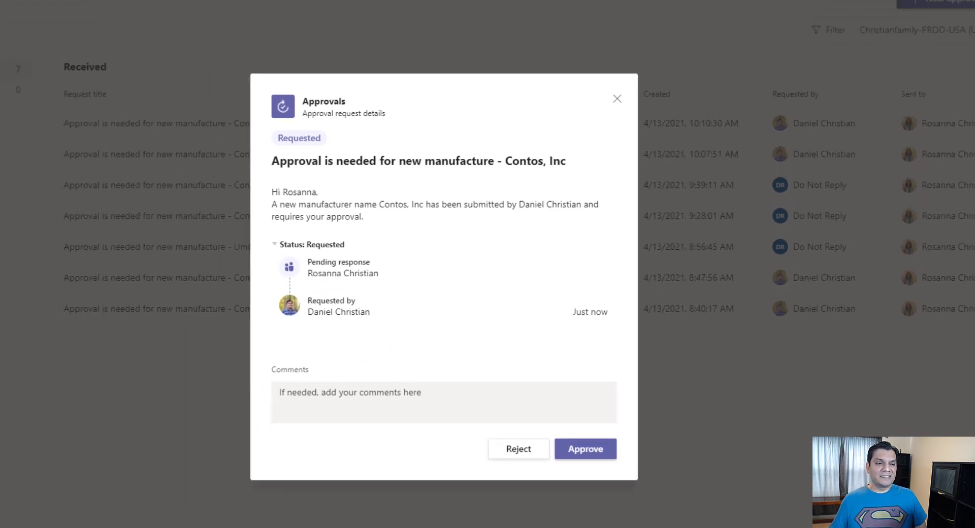
click(205, 8)
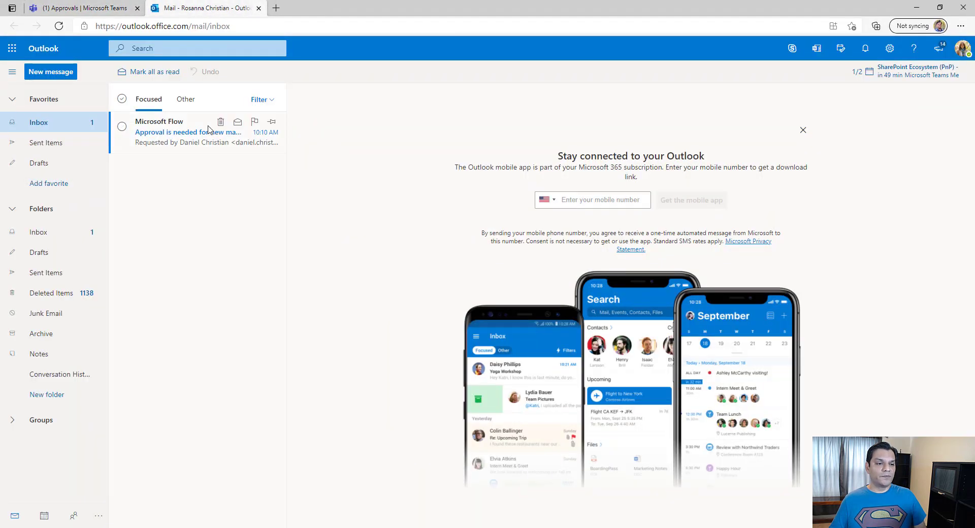
click(188, 123)
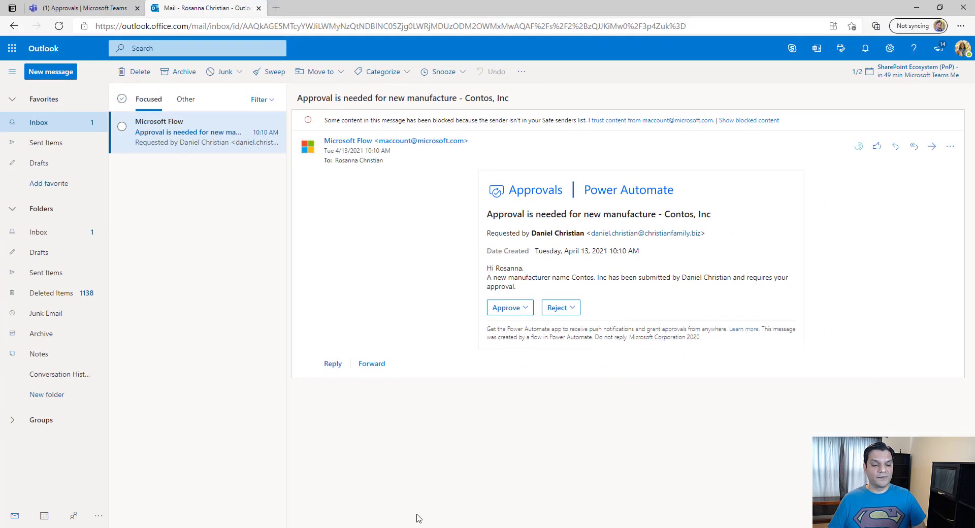
Switch to Power Automate, open the flow for editing and show the advanced options of the "Start and wait for an approval" action
mouse_move(386, 525)
click(386, 509)
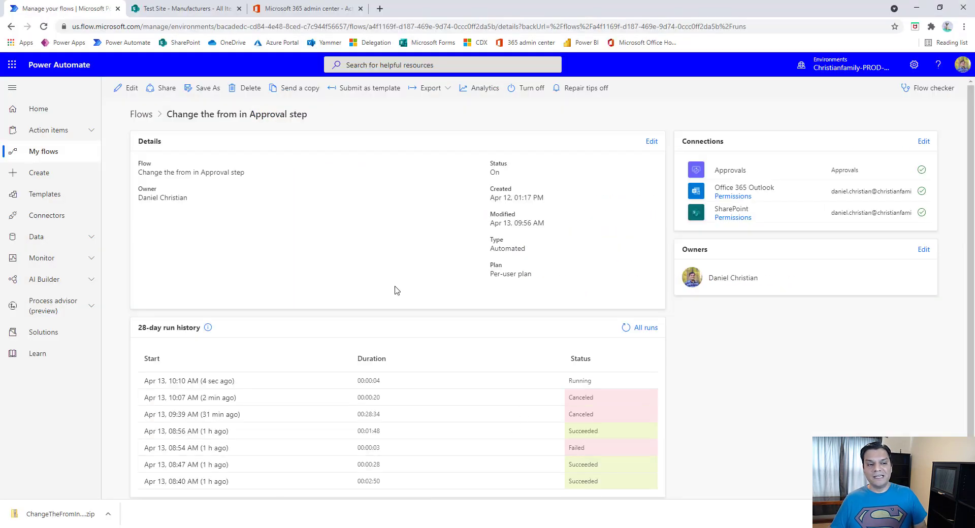
click(128, 88)
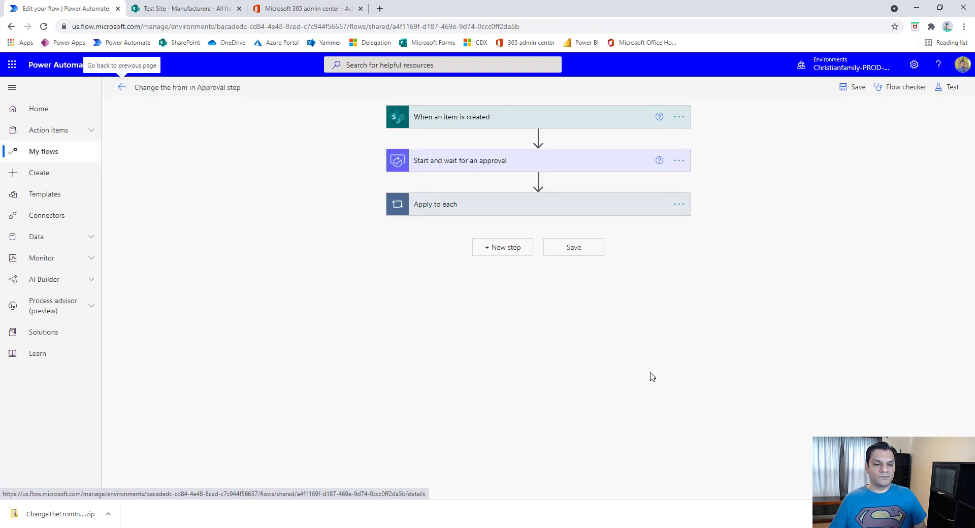
click(484, 167)
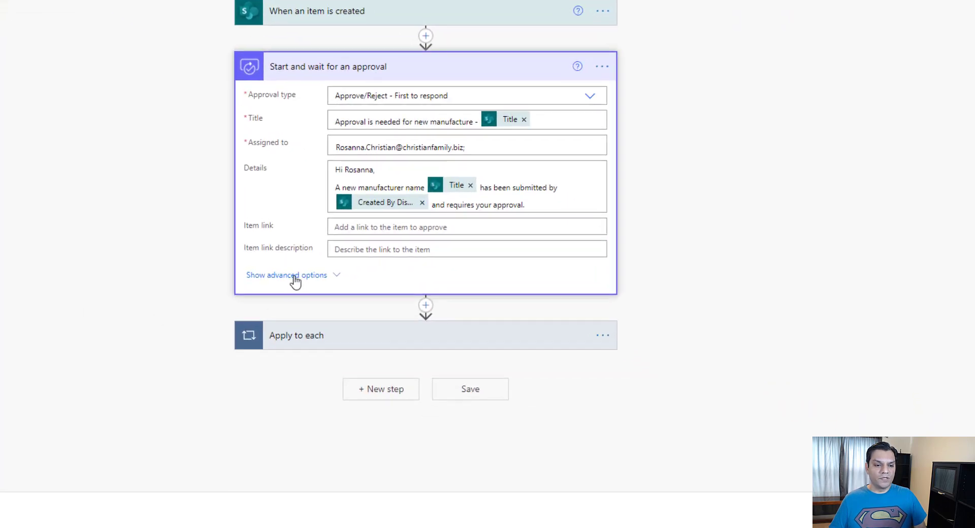
click(296, 278)
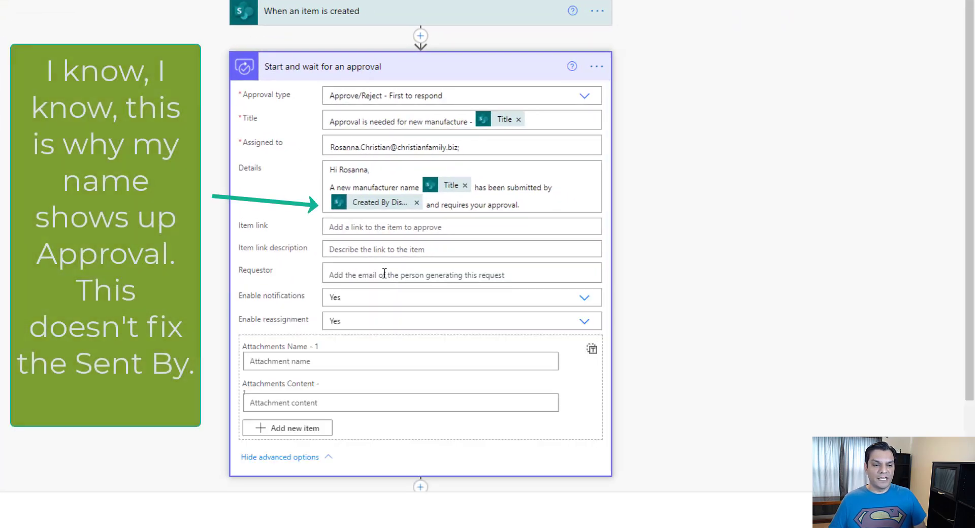
Set the approval action's Requestor to the Do Not Reply account, then save the flow and return to its details page
click(377, 275)
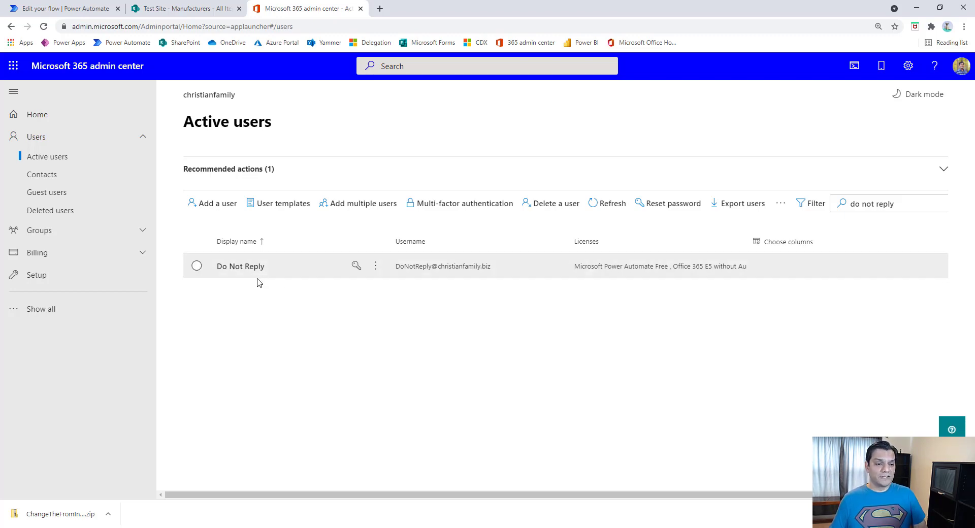
click(40, 8)
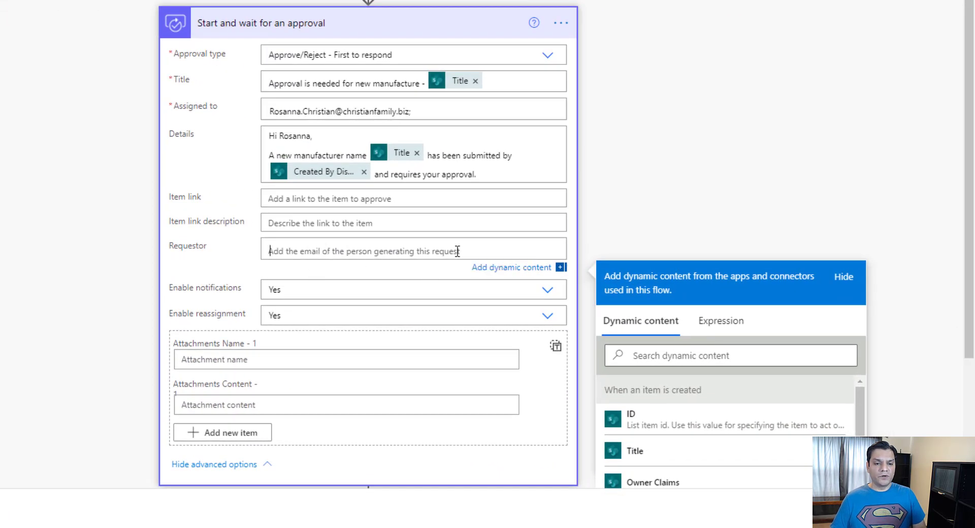
text(donot)
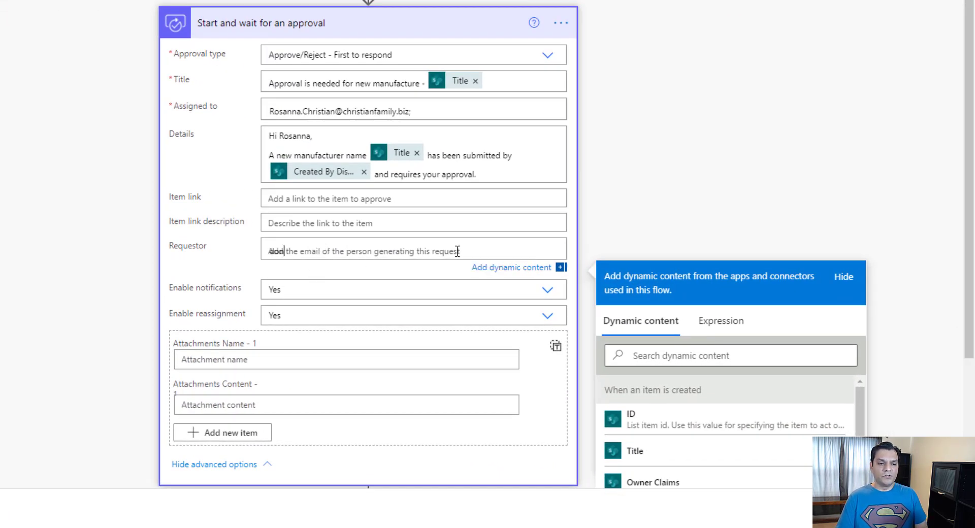
key(BackSpace)
key(BackSpace)
key(BackSpace)
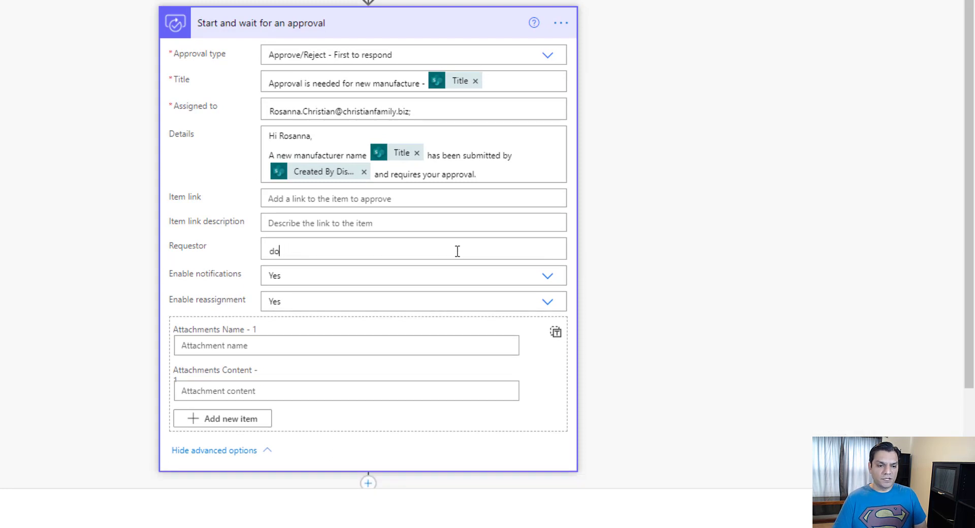
text(ot)
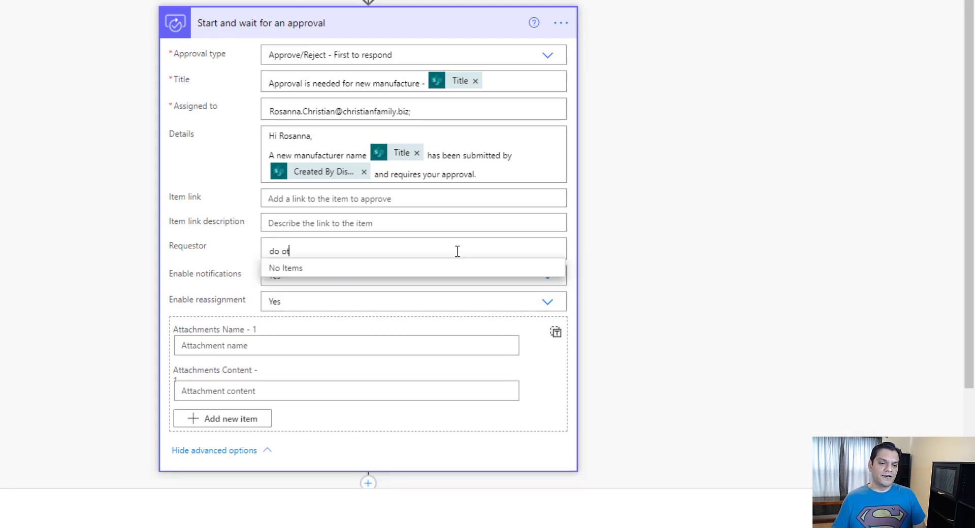
key(BackSpace)
key(BackSpace)
text(not)
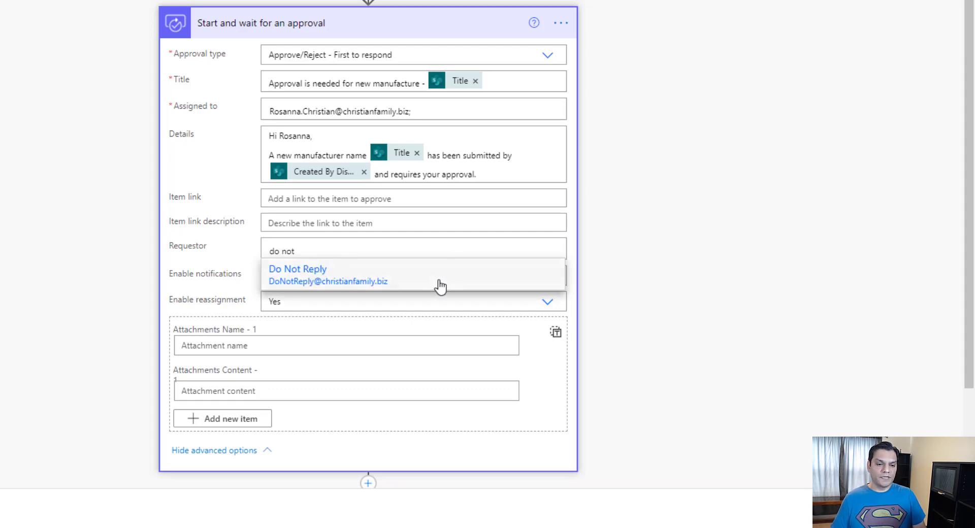
click(440, 283)
click(853, 87)
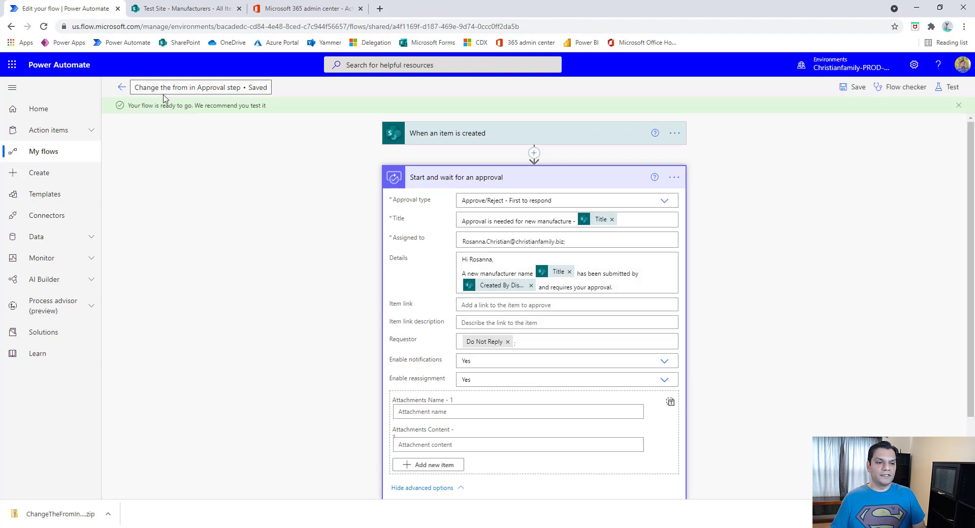
click(127, 88)
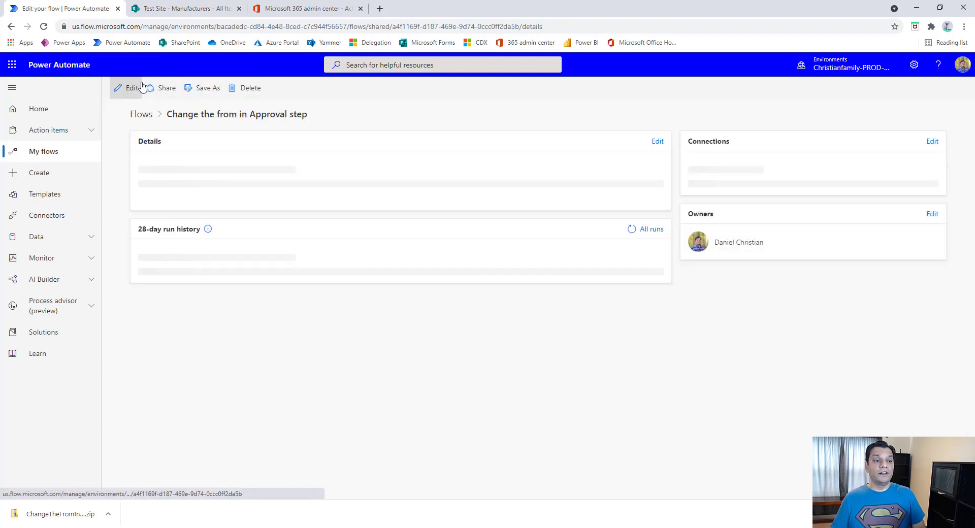
Create and save a new manufacturer request titled "Aceme Corp" in the SharePoint Manufacturers list, choosing a person as its owner
click(183, 8)
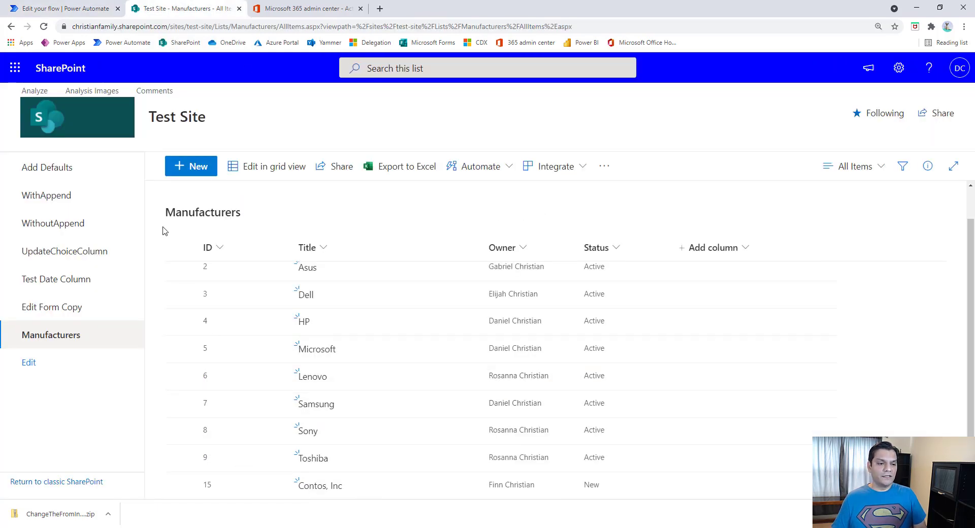
click(199, 174)
click(783, 191)
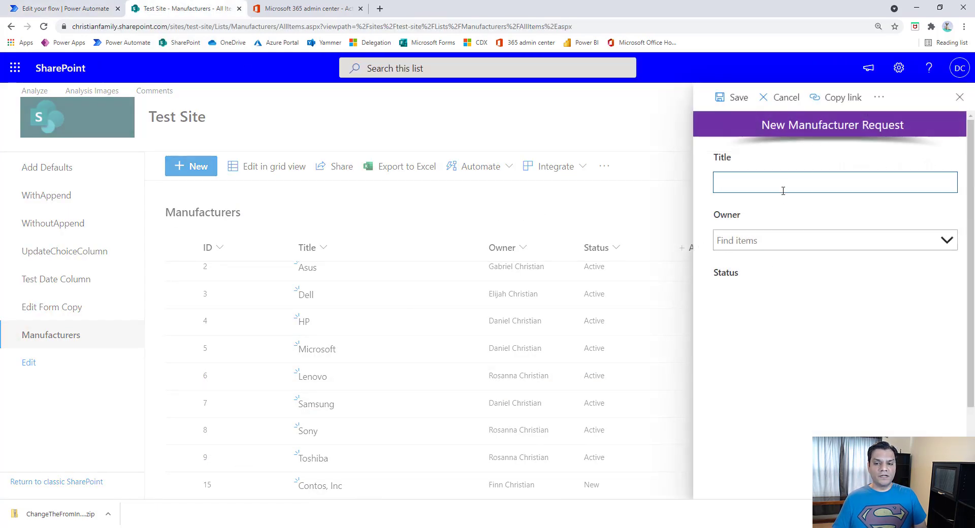
text(Aceme )
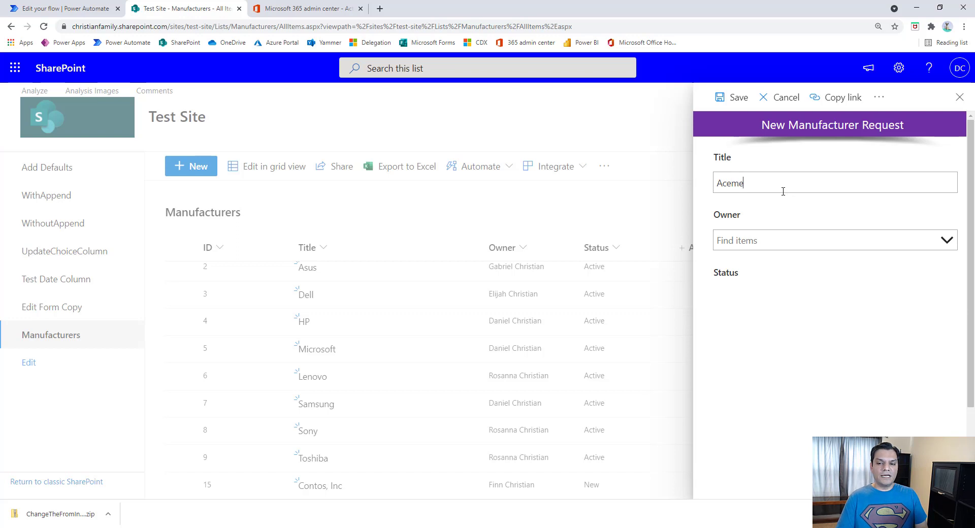
text(Corp)
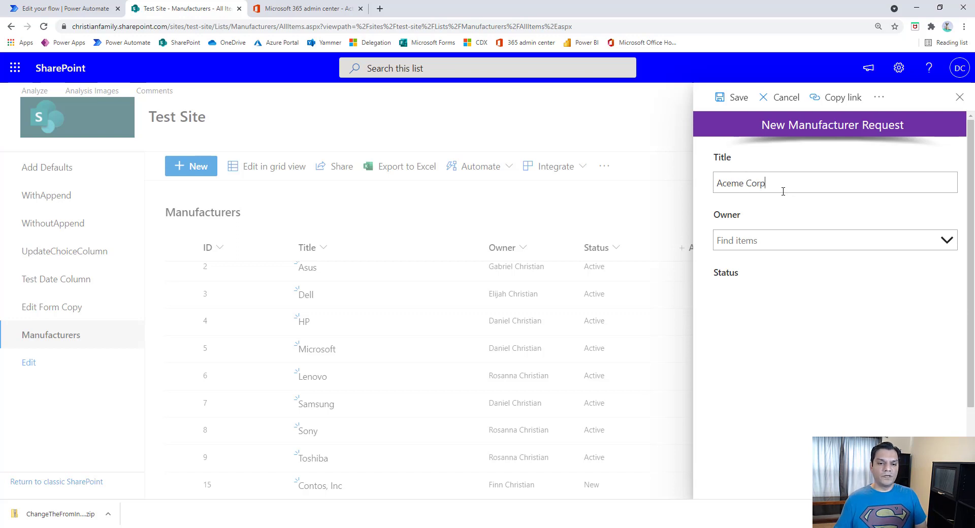
click(770, 242)
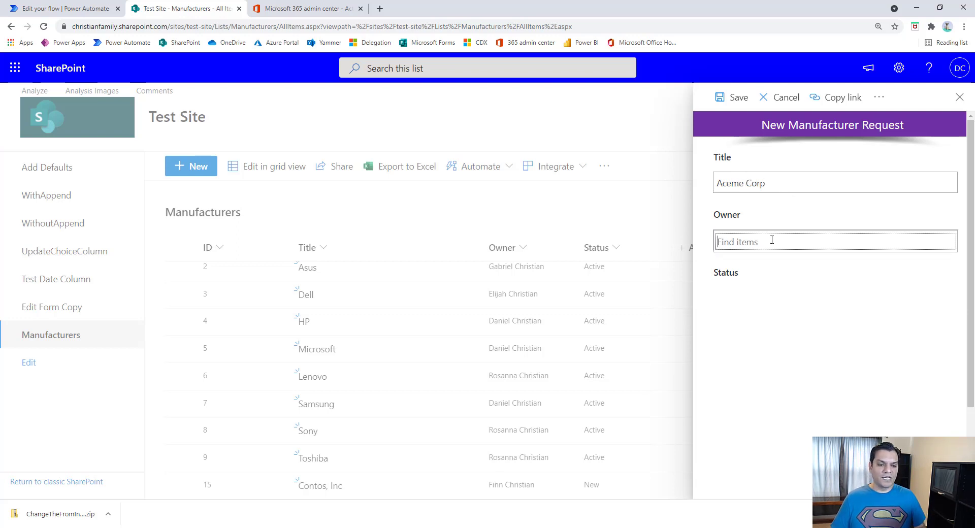
text(finn)
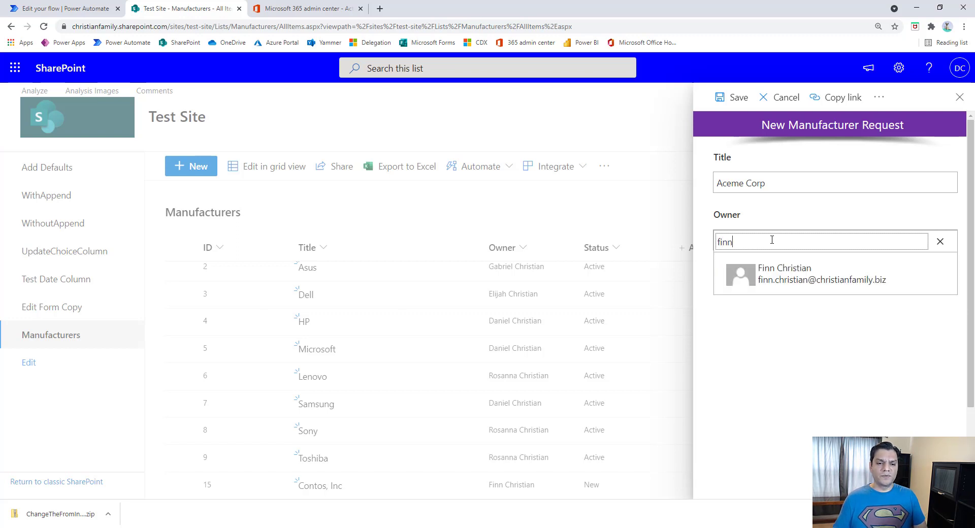
click(765, 264)
click(732, 97)
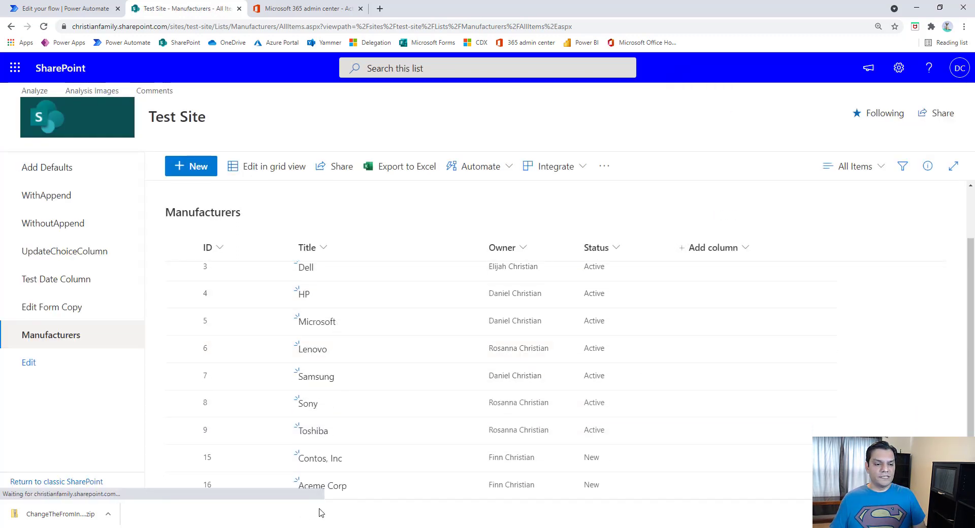
Switch to Power Automate and check the flow's run history for the run started by the Aceme Corp request
click(66, 4)
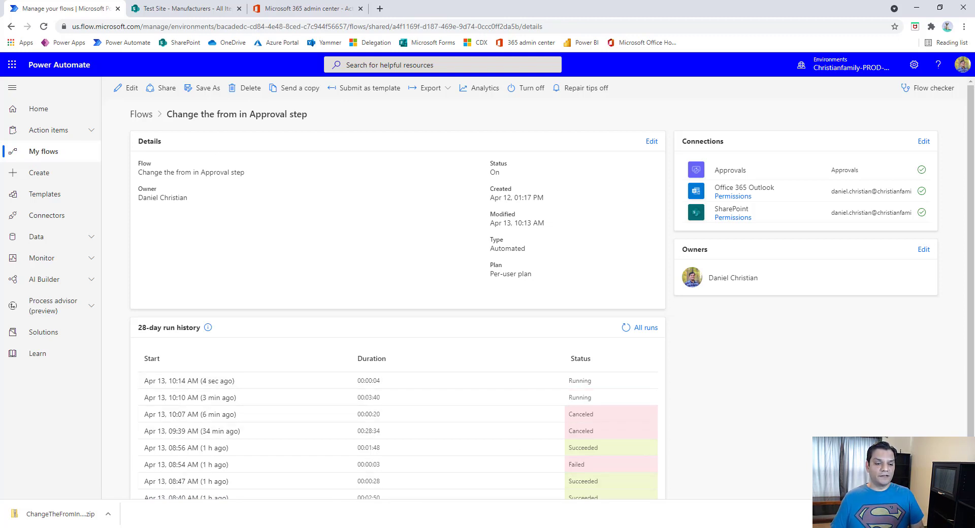
Switch to Teams Approvals, close the open Contos, Inc request, refresh the received approvals and view the Aceme Corp request's details
key(alt+Tab)
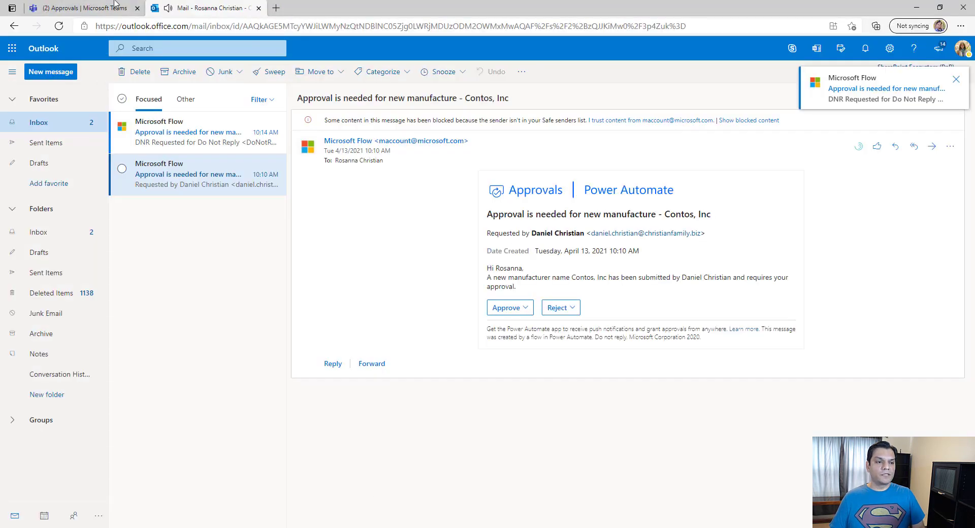
click(71, 6)
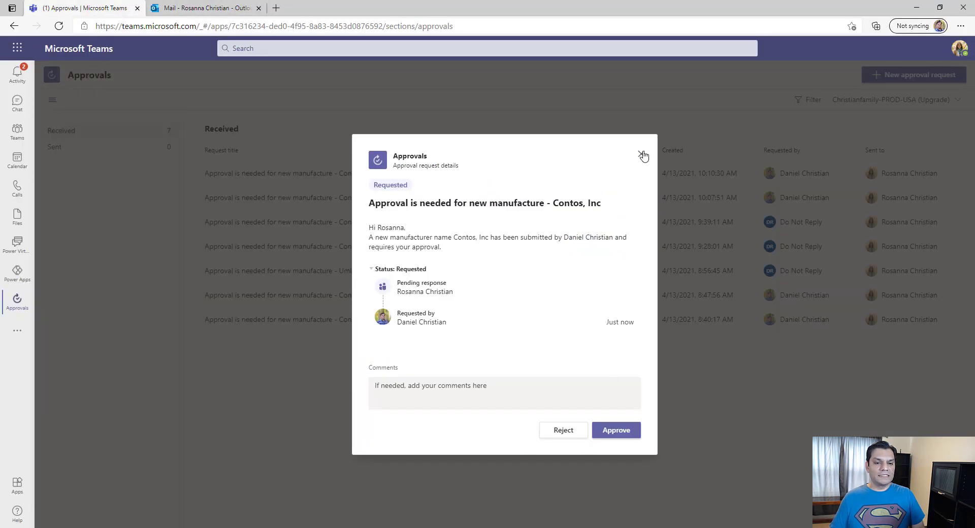
click(642, 154)
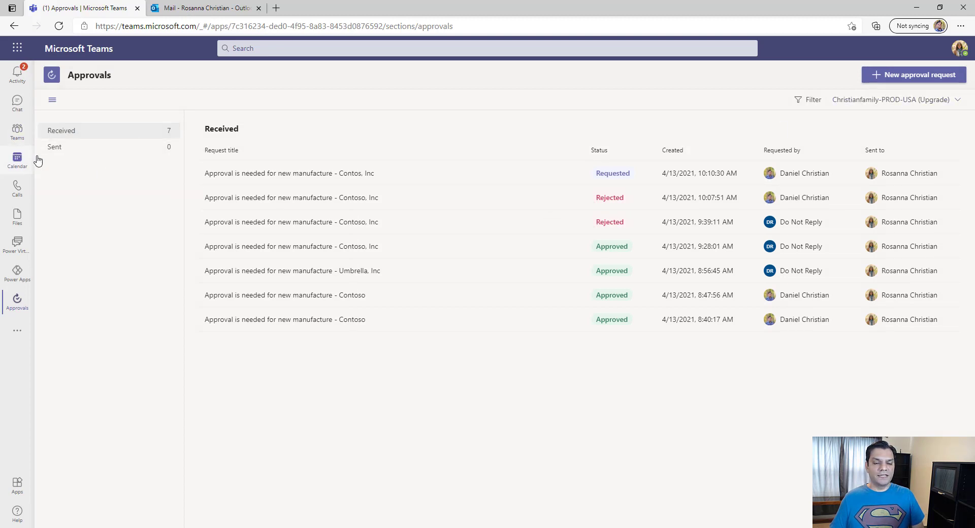
click(96, 148)
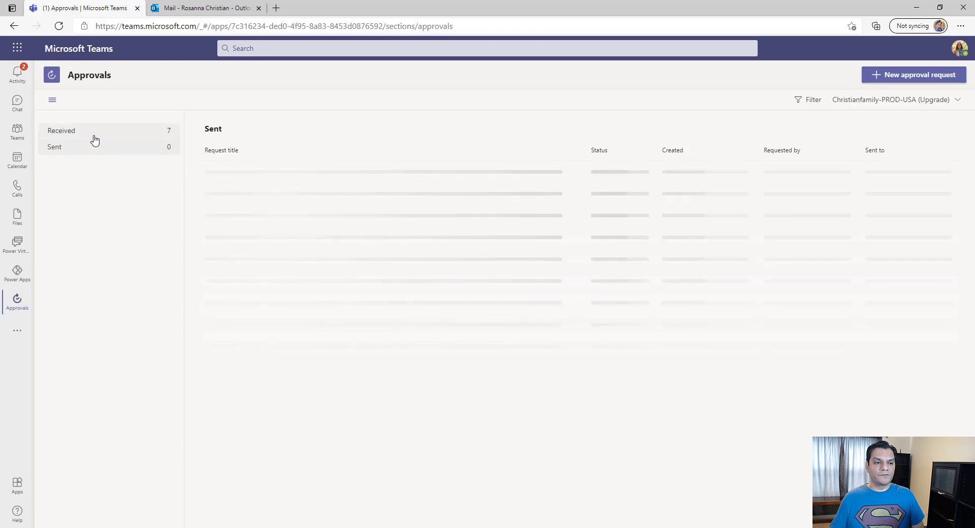
click(94, 139)
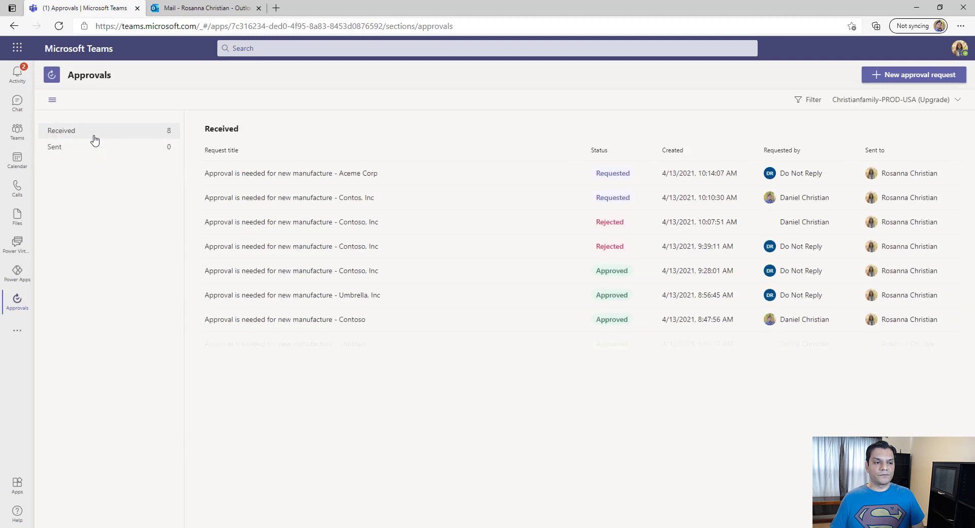
click(334, 176)
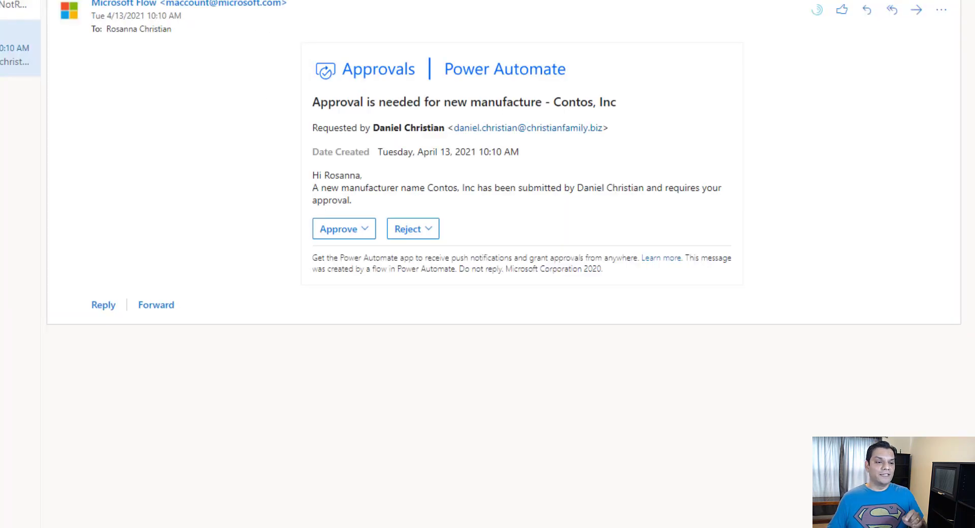
Switch to Outlook and reject the Aceme Corp and Contos, Inc approval requests from their emails, without comments
click(20, 8)
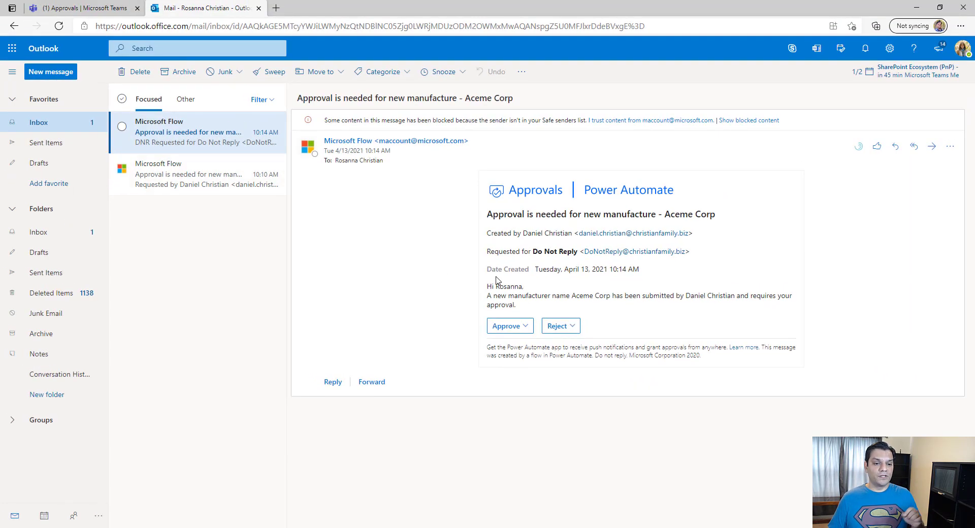
click(559, 327)
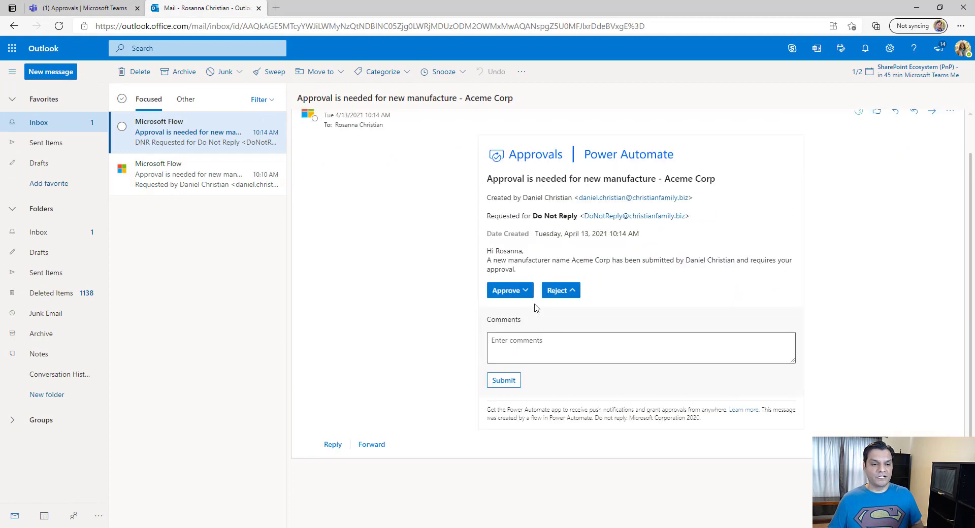
click(513, 382)
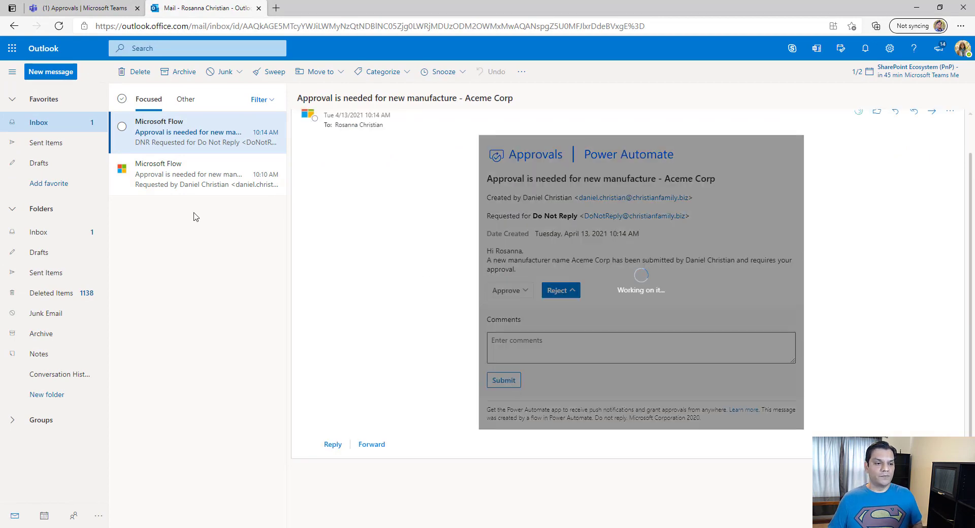
click(193, 187)
click(549, 310)
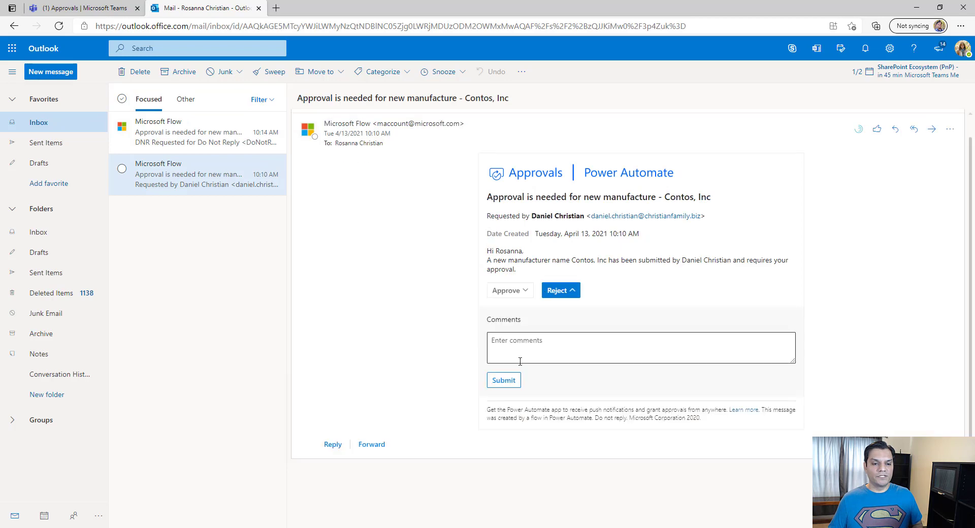
click(514, 381)
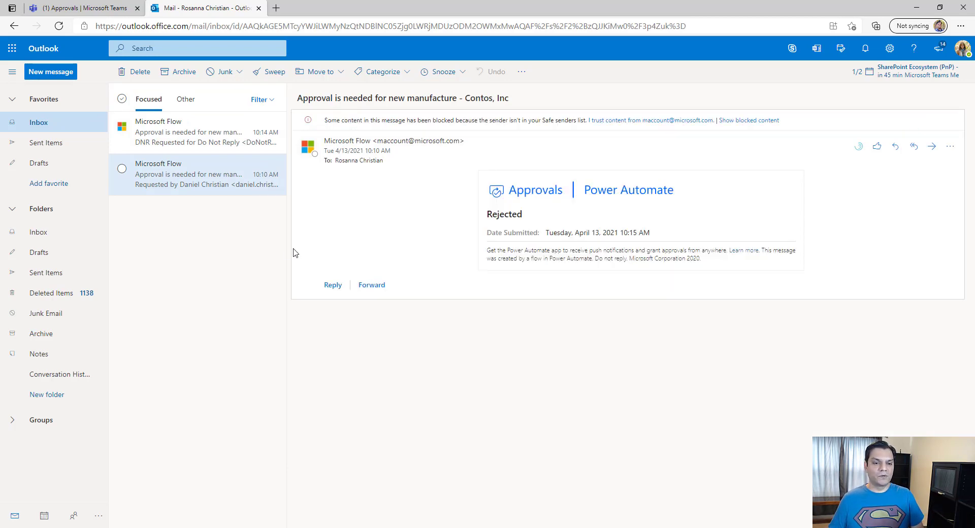
Close the Aceme Corp request details in Teams, then delete the Contos, Inc and Aceme Corp items from the SharePoint Manufacturers list
click(82, 7)
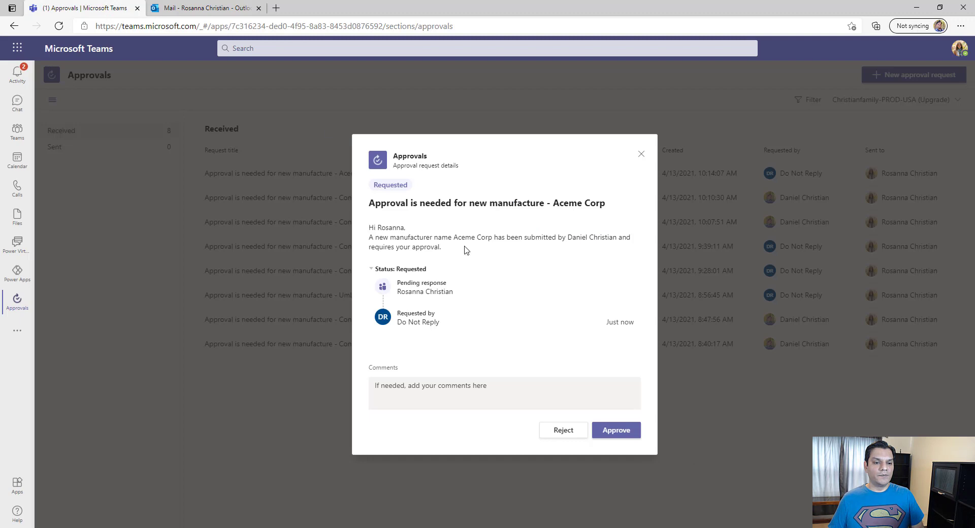
click(641, 154)
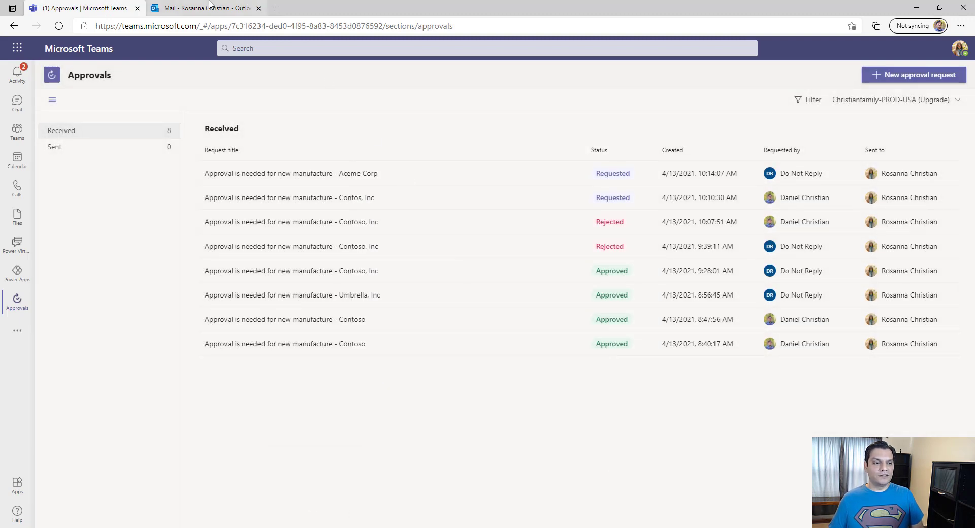
mouse_move(410, 525)
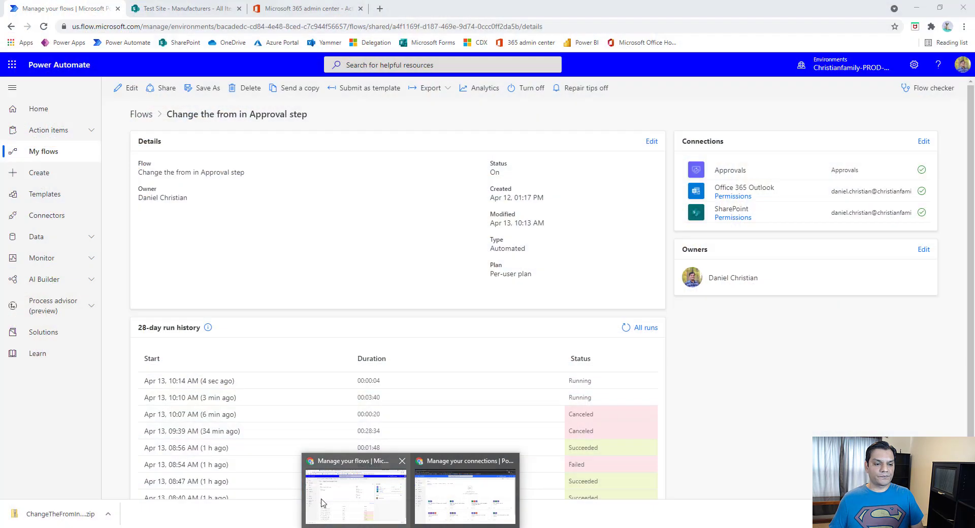
click(323, 502)
key(ctrl+Tab)
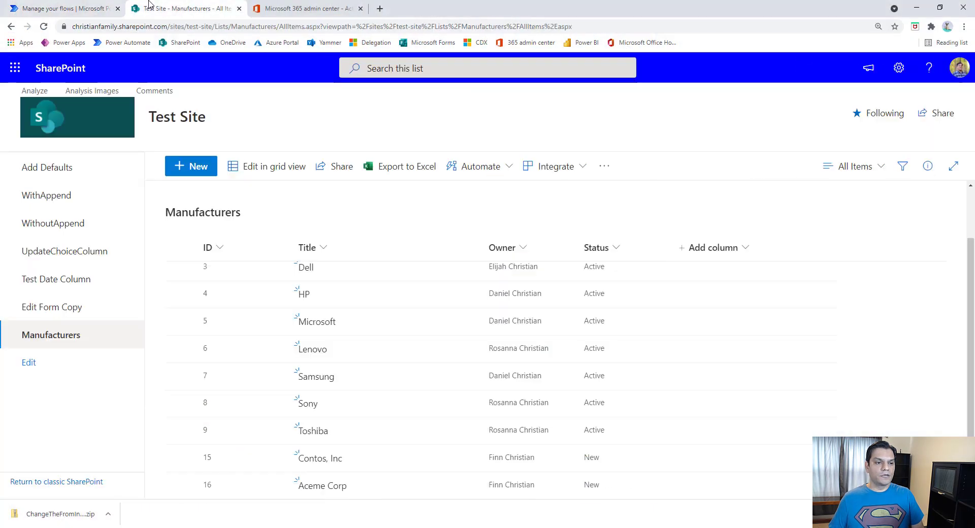
click(180, 457)
click(181, 485)
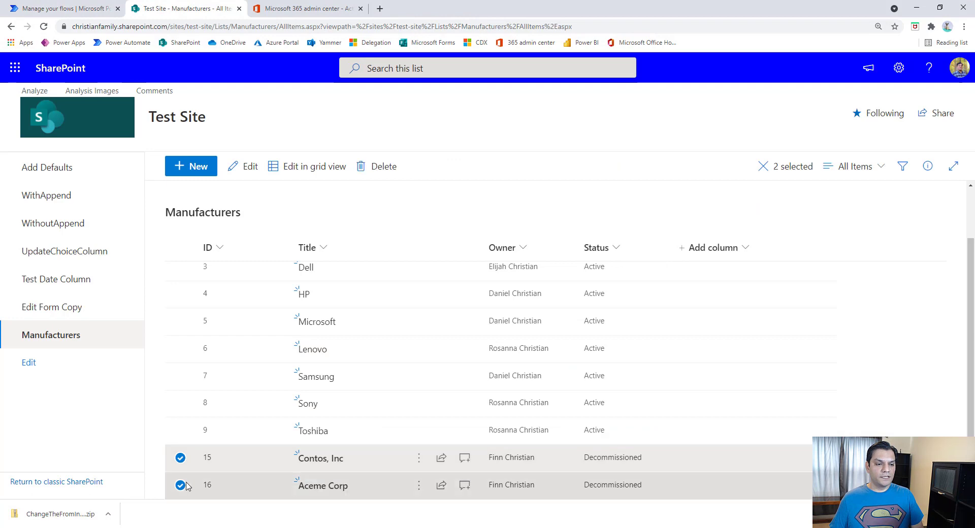
click(378, 166)
click(503, 310)
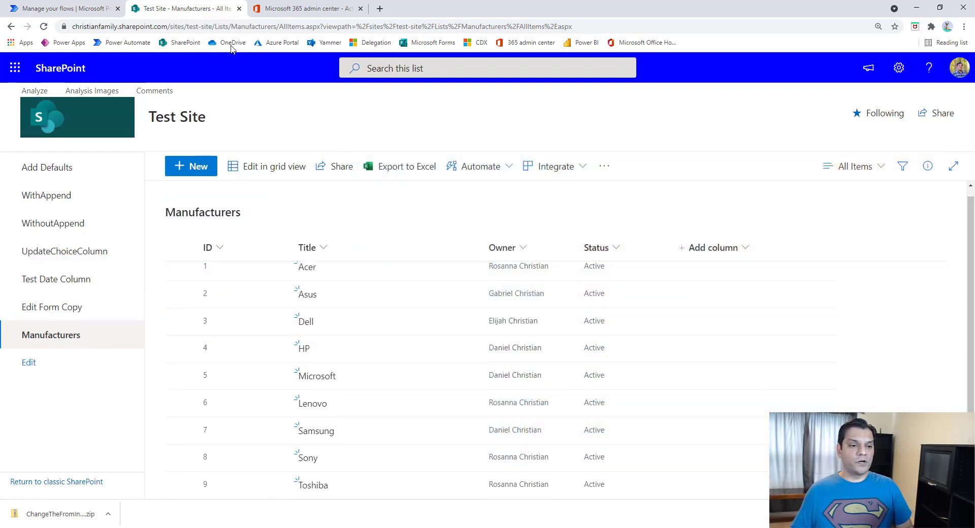
Switch to Power Automate, add the Do Not Reply account as an owner of the flow and return to the flow's details
click(66, 8)
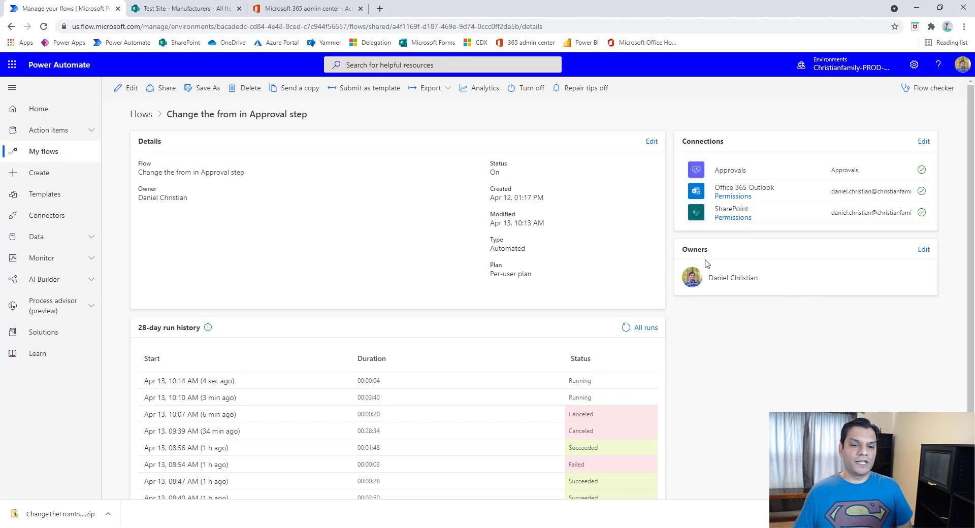
click(922, 250)
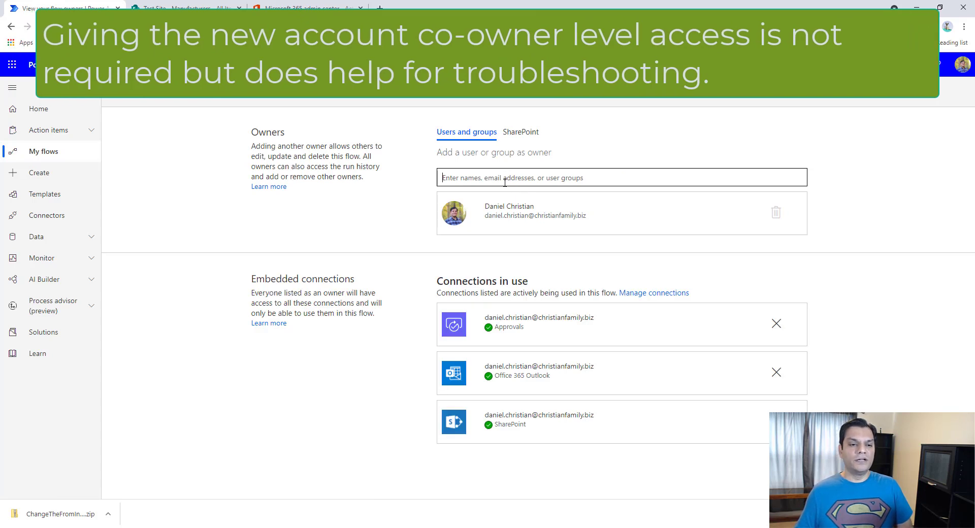
text(donot)
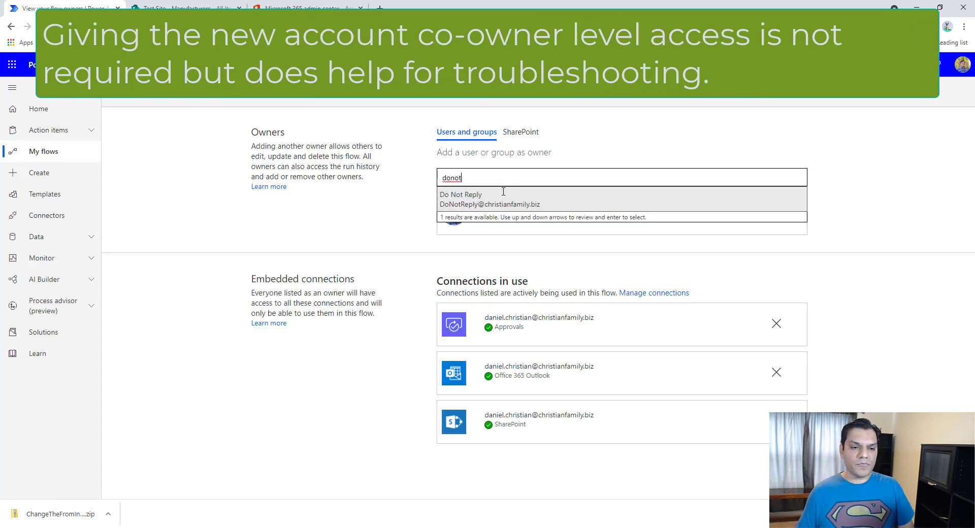
click(503, 201)
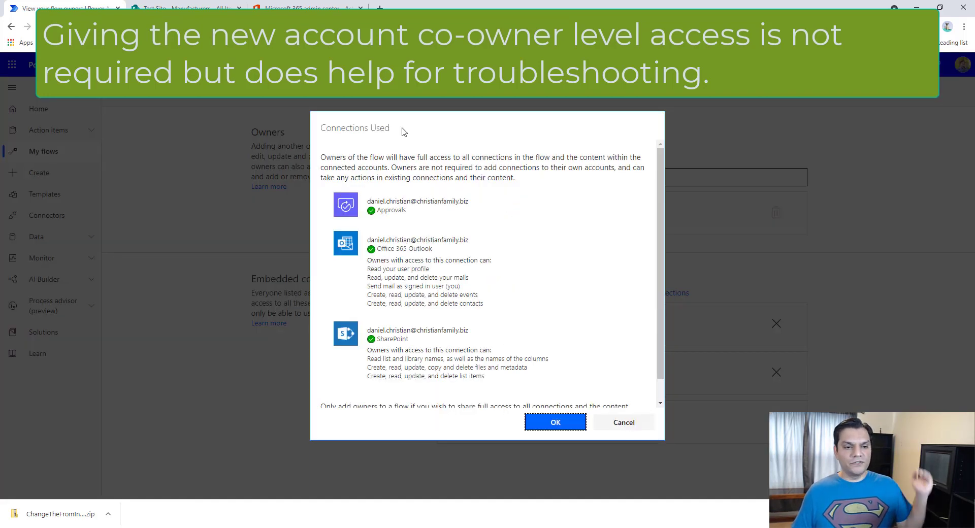
scroll(526, 304, down, 1)
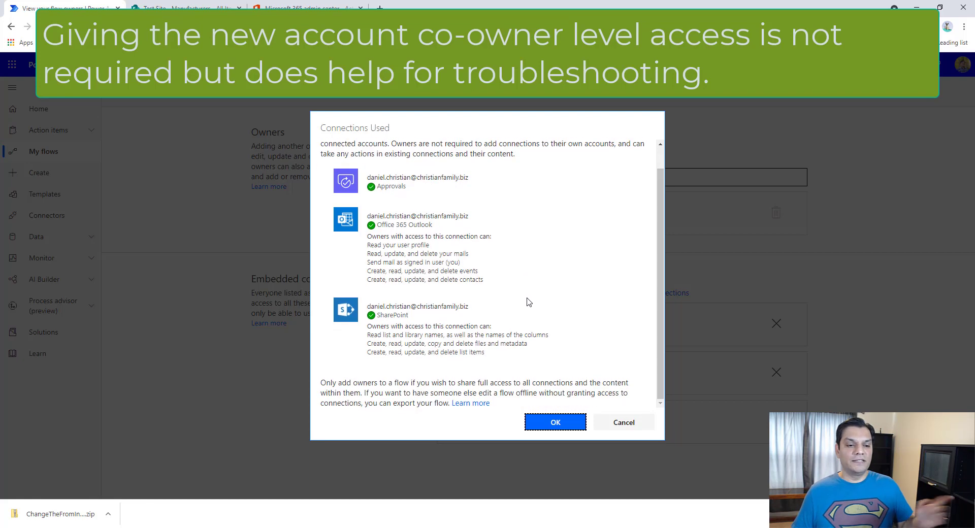
click(573, 428)
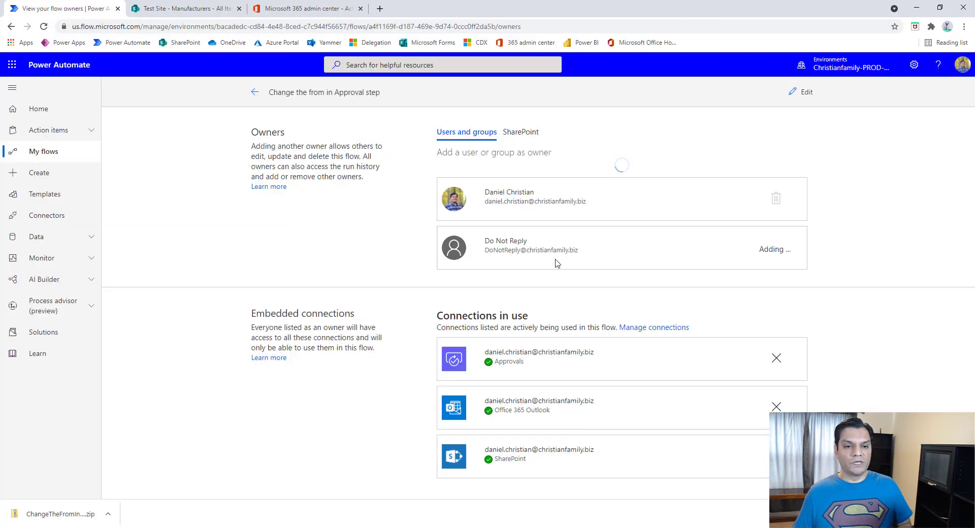
click(254, 93)
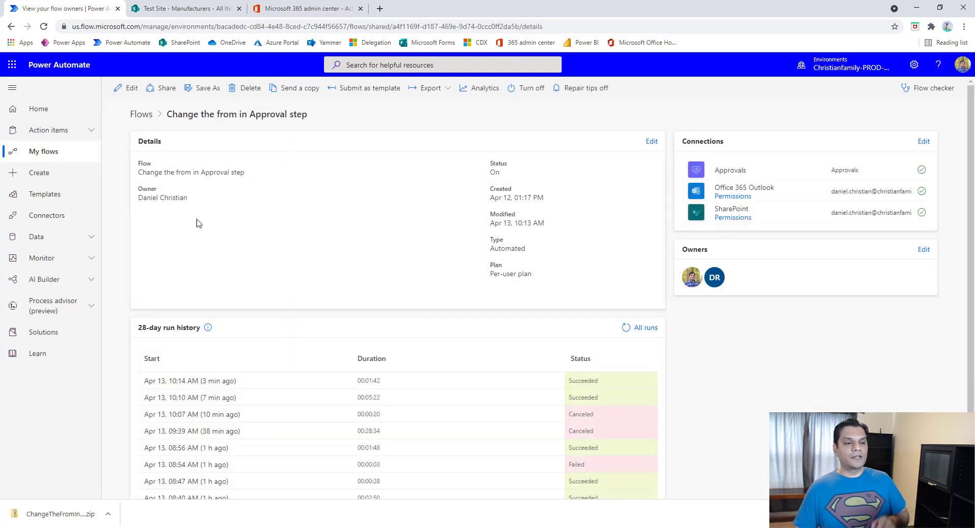
Find "Change the from in Approval step" among the flows shared with me and open its details
click(55, 153)
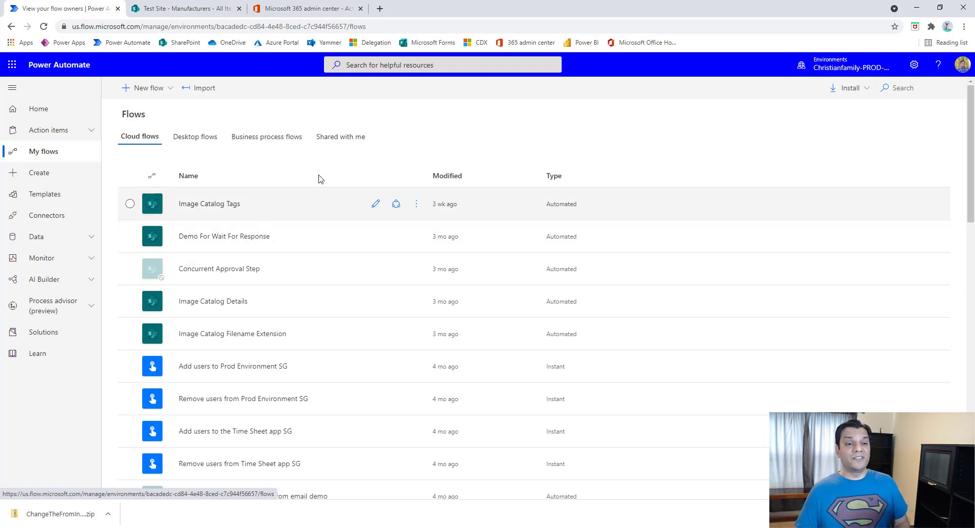
click(345, 146)
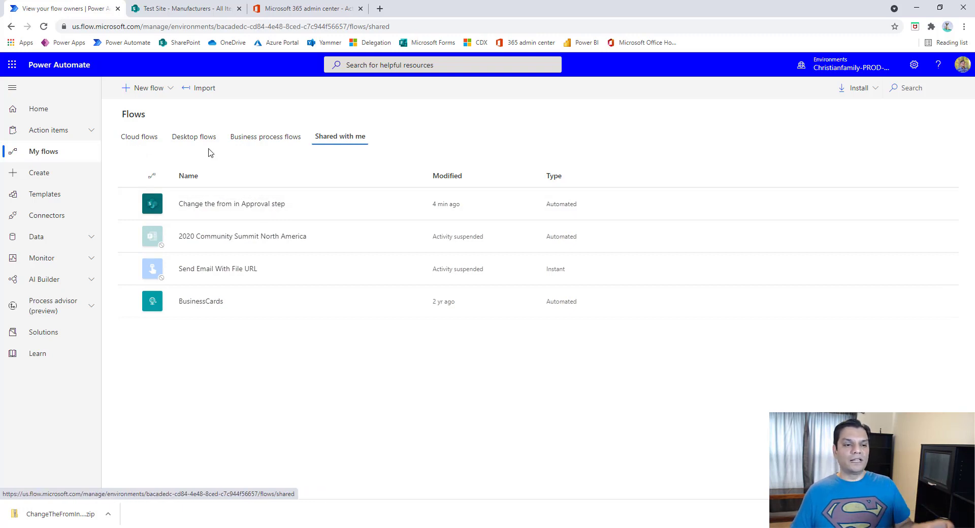
click(217, 204)
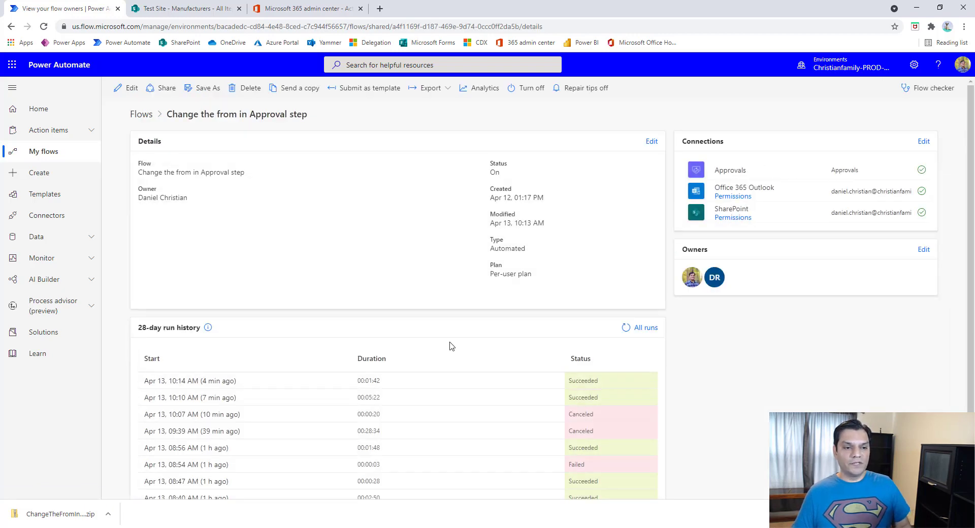
Start exporting the flow as a .zip package and name the package "ChangeTheFromInApprovalStepflow"
click(432, 96)
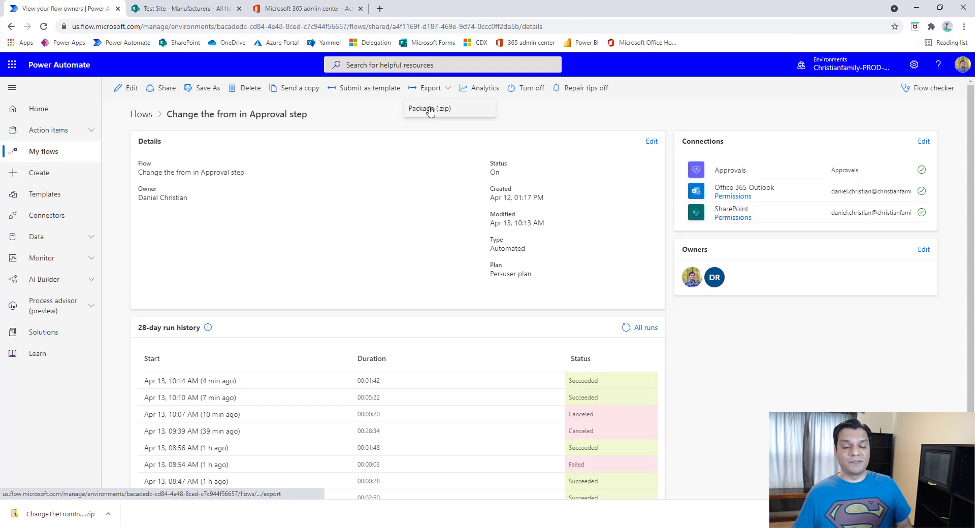
click(430, 109)
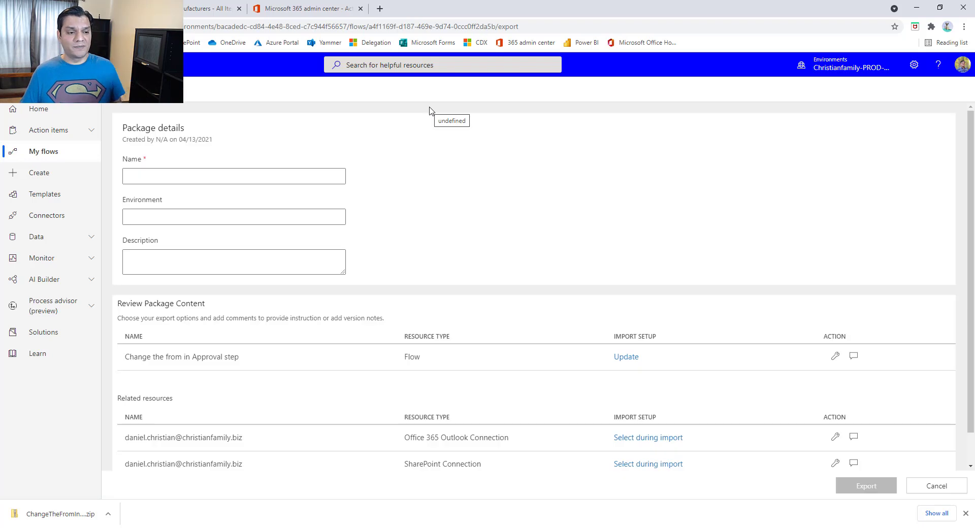
click(309, 177)
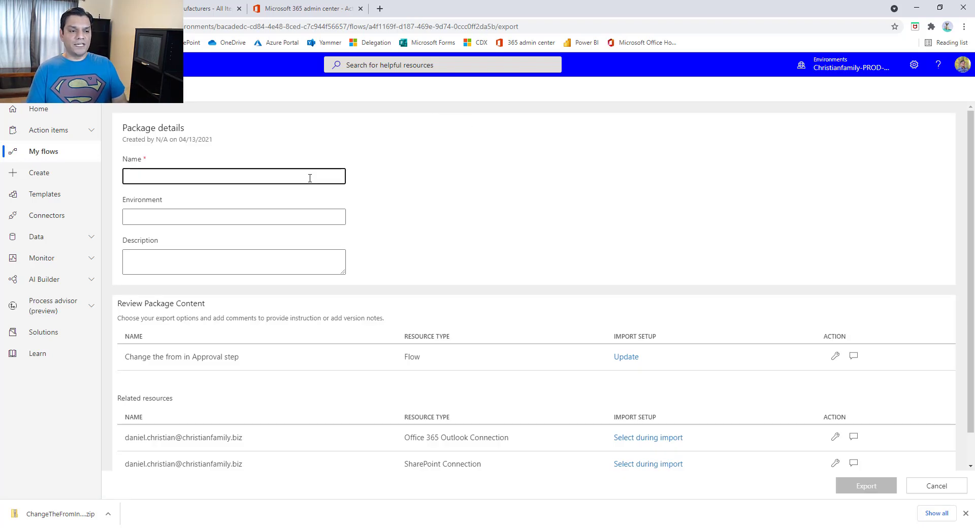
text(ChangeTheFromIn)
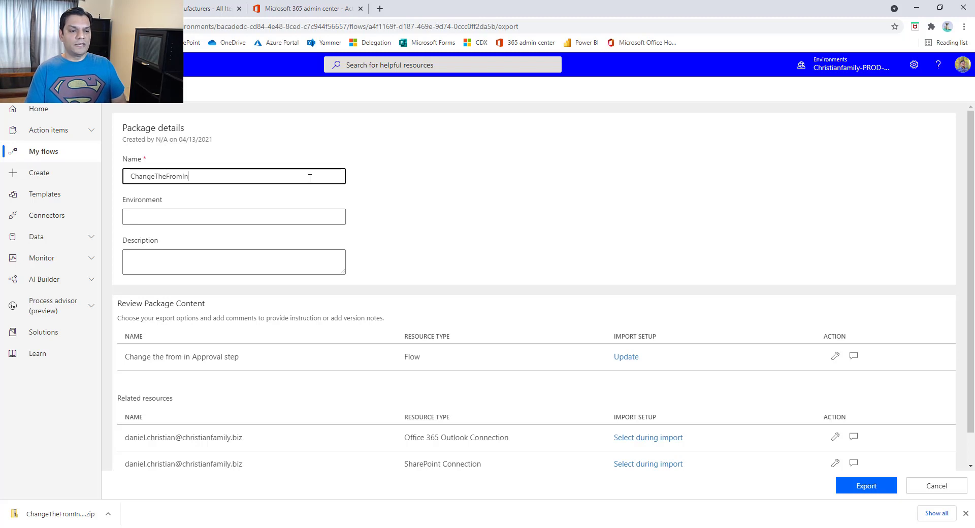
text(ApprovalStepflow)
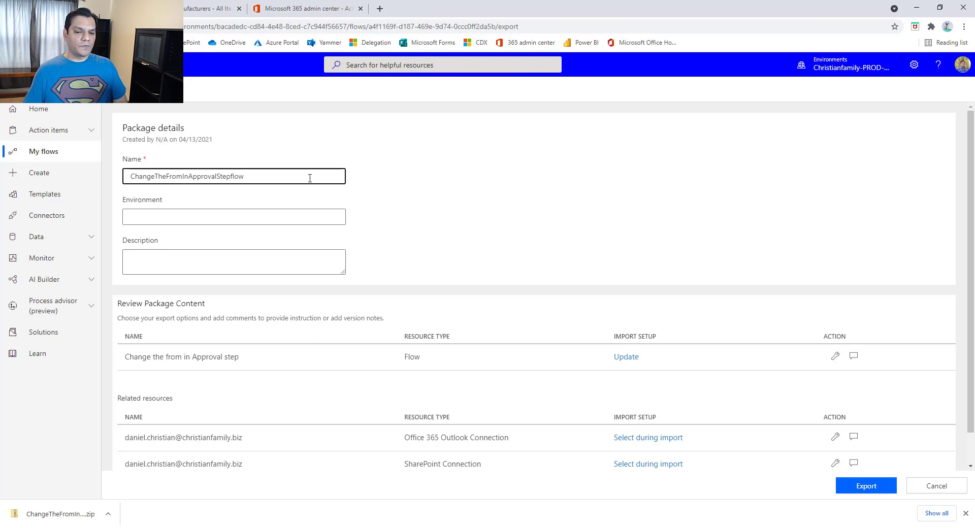
Set the flow's import setup to Create as new and export the package
click(626, 356)
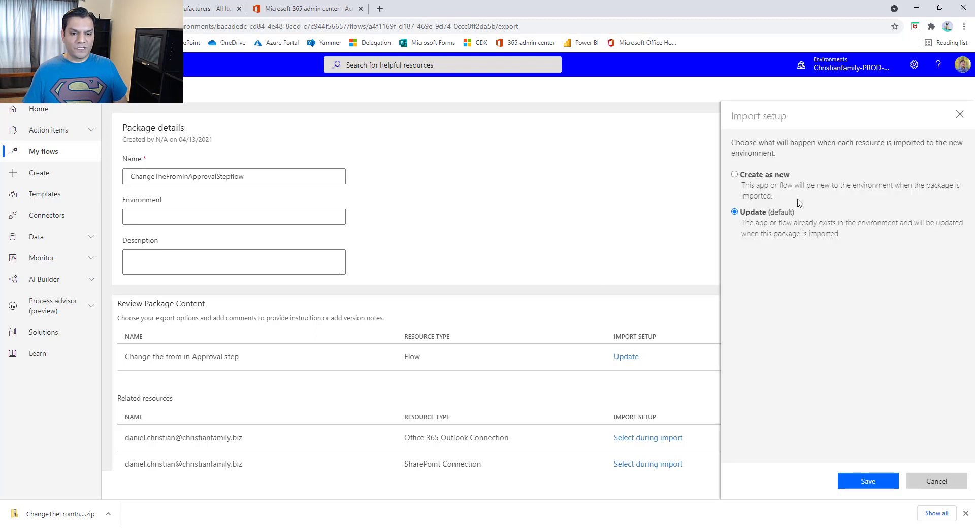
click(773, 181)
click(876, 486)
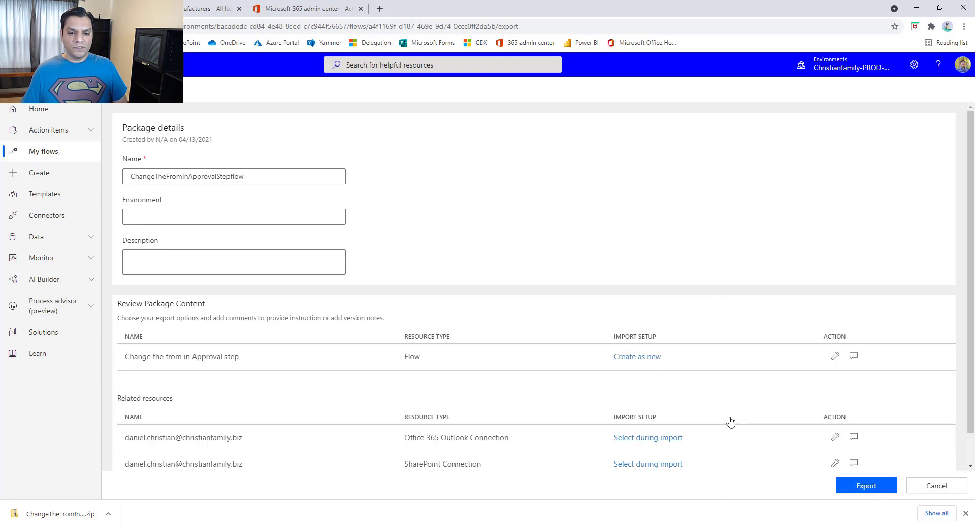
scroll(731, 426, down, 1)
click(847, 488)
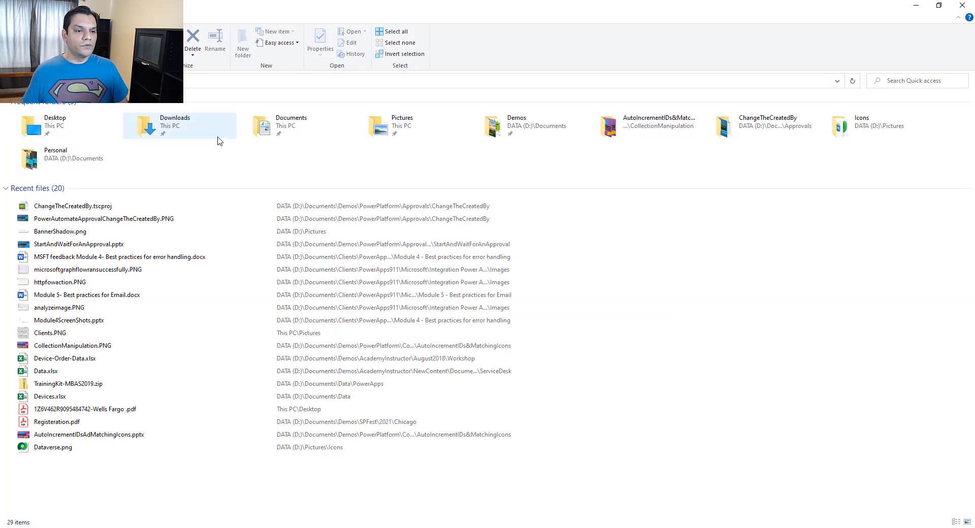
Check the Downloads folder for the exported flow package and put the folder window away
click(164, 129)
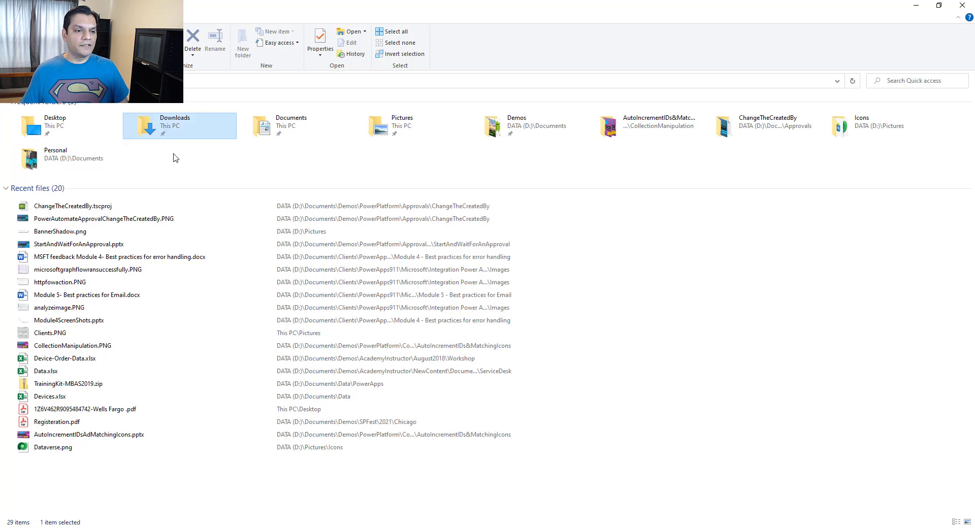
double_click(176, 130)
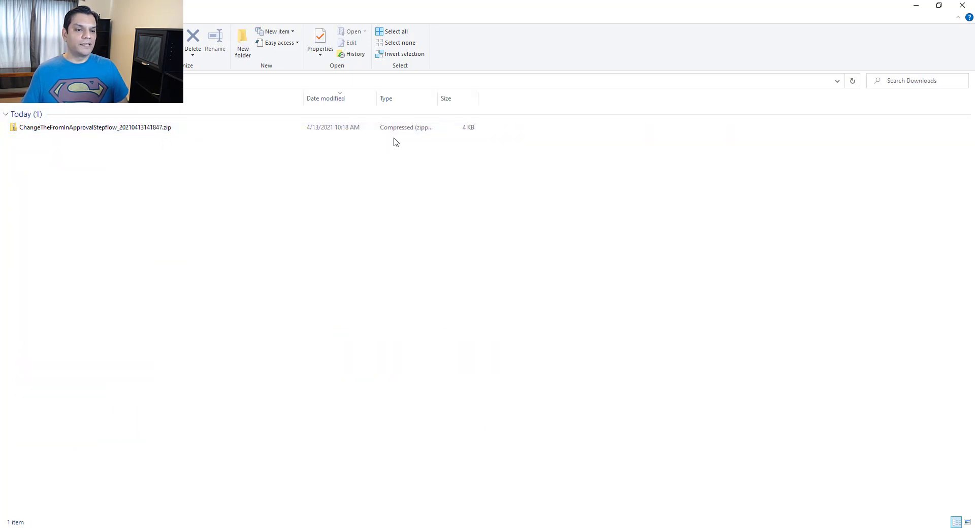
click(915, 6)
Return to the flows shared with me, open "Change the from in Approval step" and turn the flow off
click(75, 152)
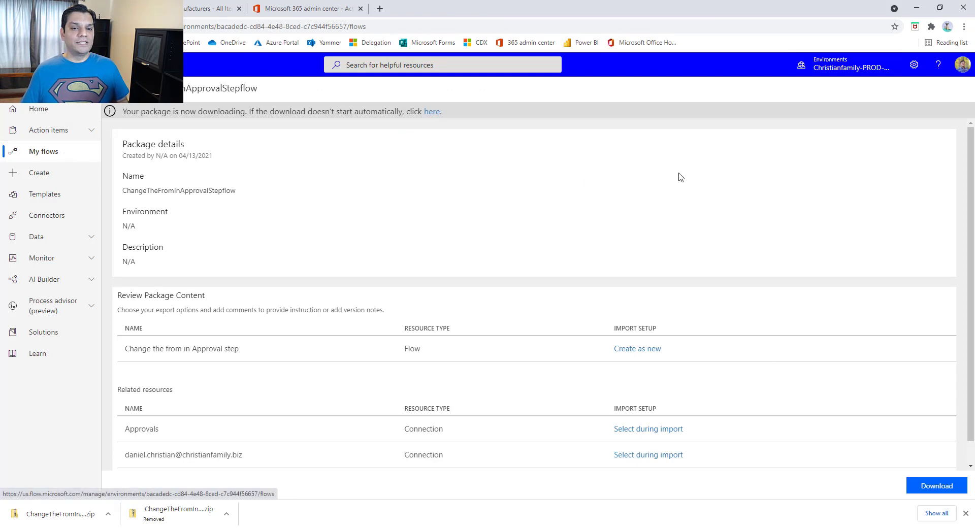
click(340, 139)
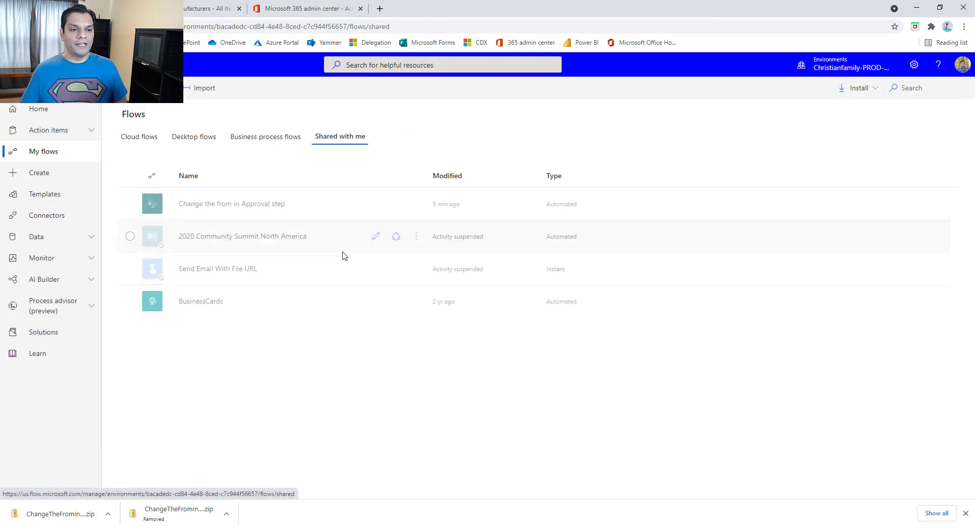
click(243, 209)
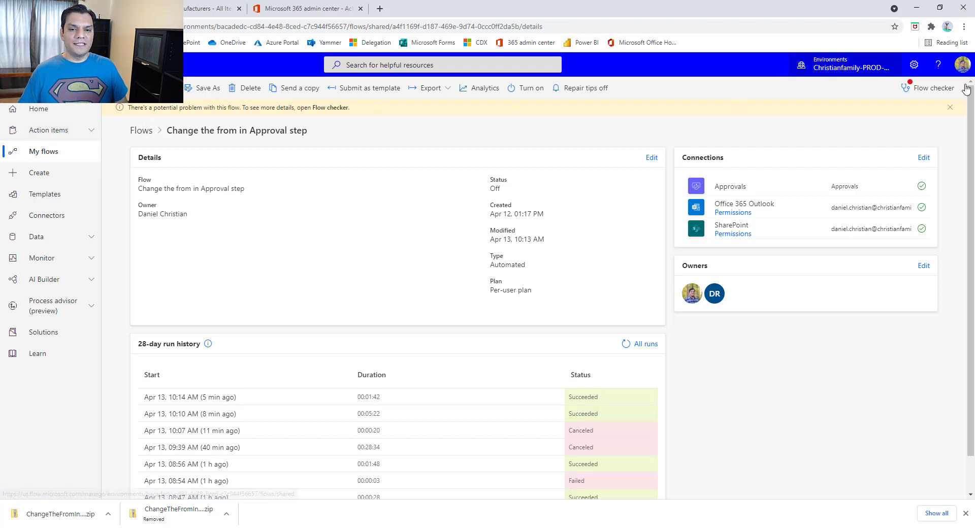
Review the flow checker's warnings for the flow and return to the list of shared flows
click(933, 88)
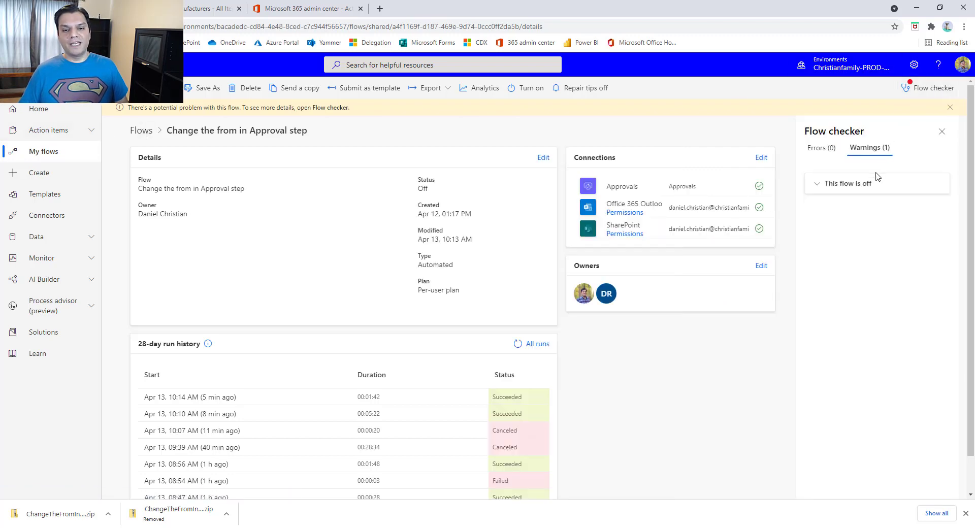
click(942, 132)
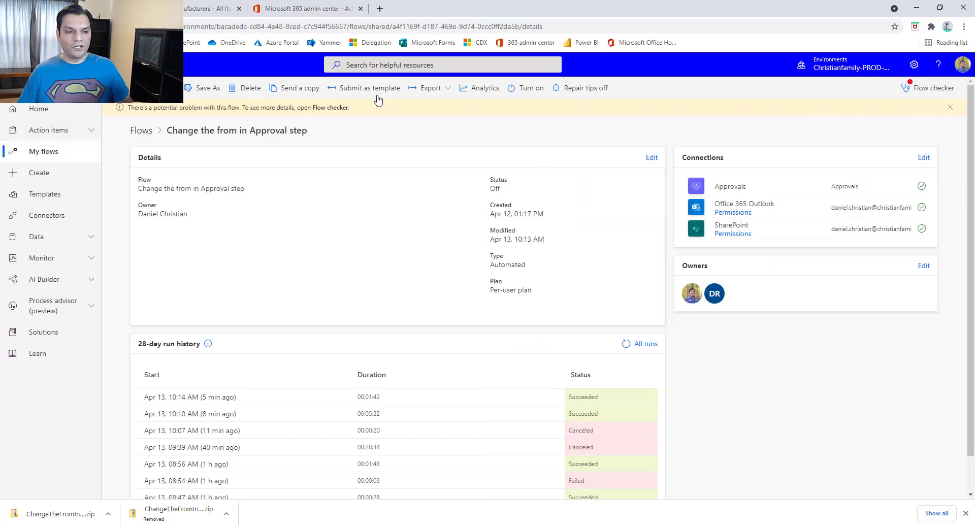
click(137, 129)
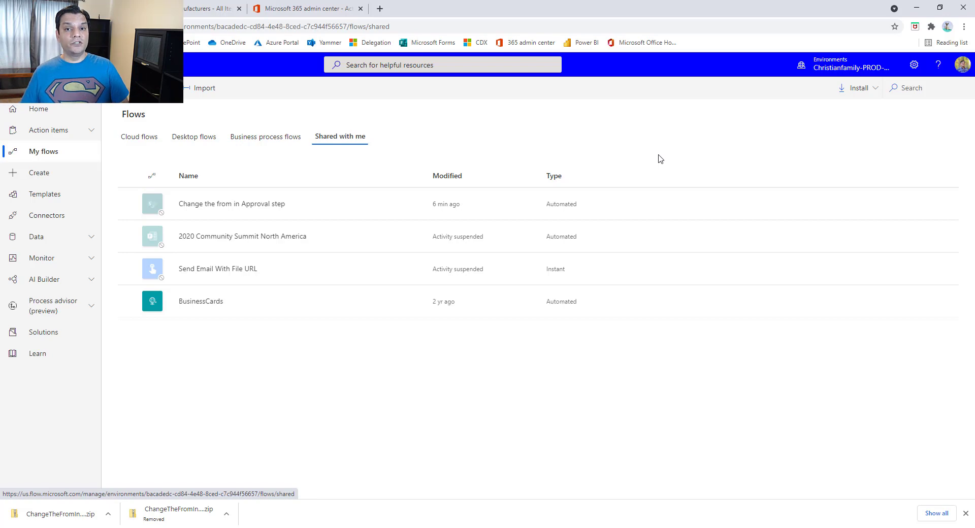
Switch to the Incognito Power Automate window of the Do Not Reply account and check which account is signed in
double_click(618, 5)
key(alt+Tab)
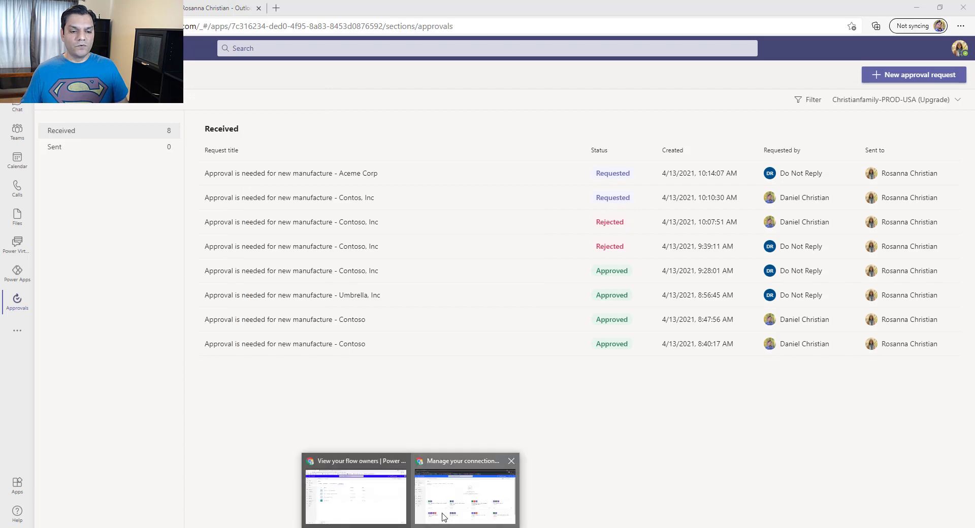
key(alt+Tab)
key(super+Up)
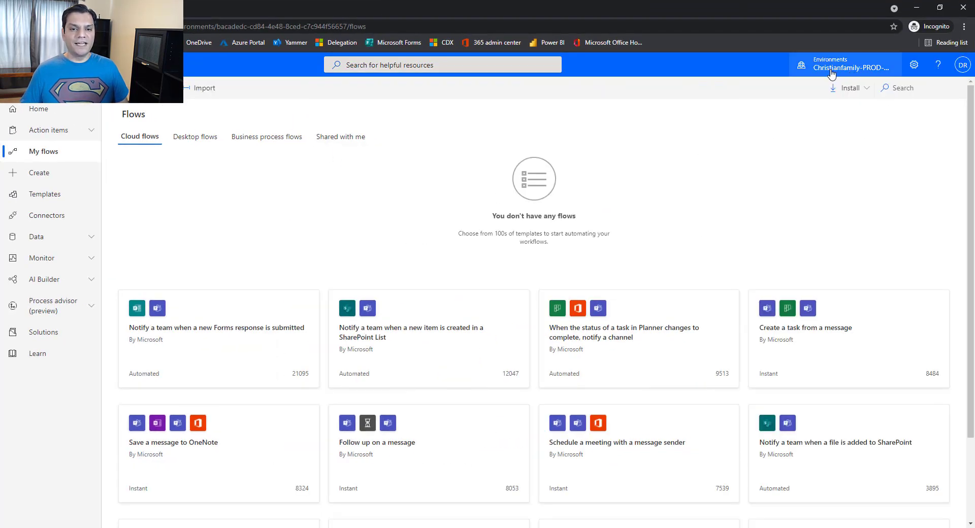
click(962, 65)
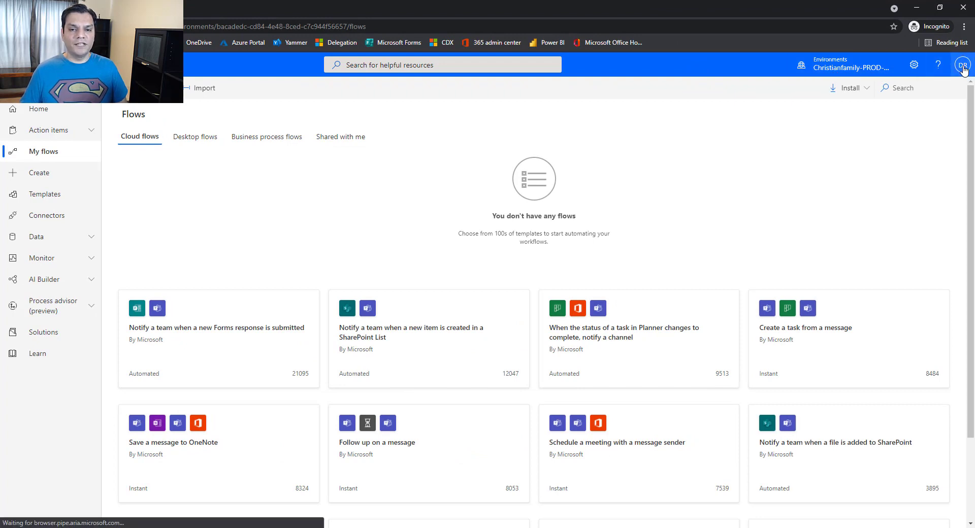
click(707, 135)
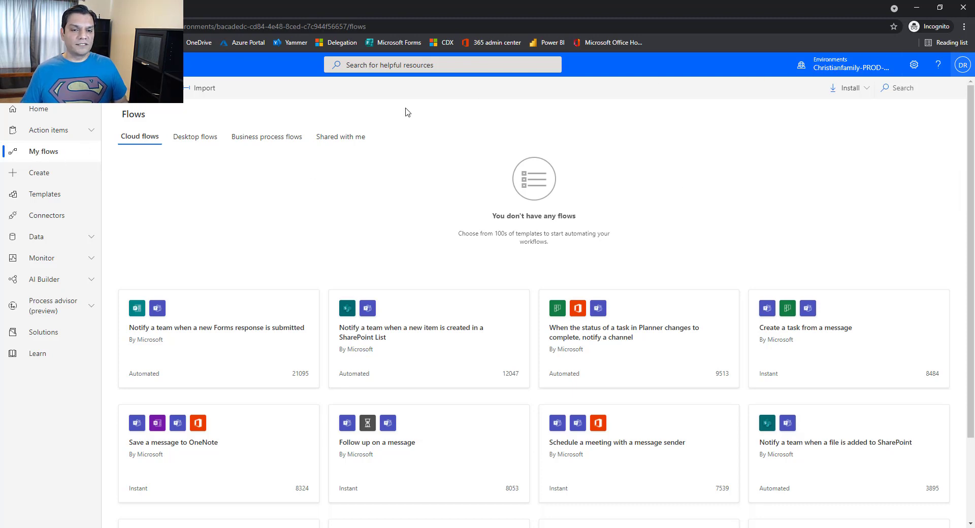
Start a flow package import and upload "ChangeTheFromInApprovalStepflow_20210413141847.zip" from Downloads
click(204, 88)
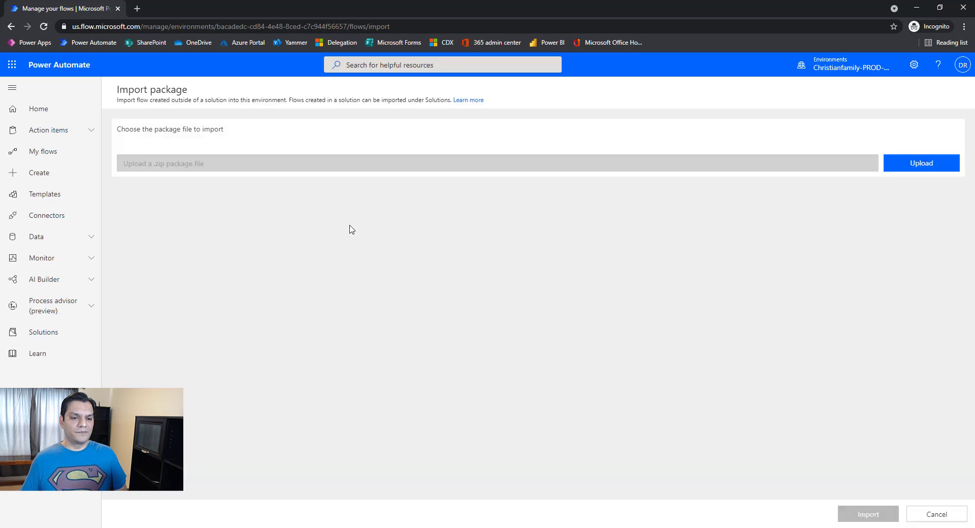
click(903, 174)
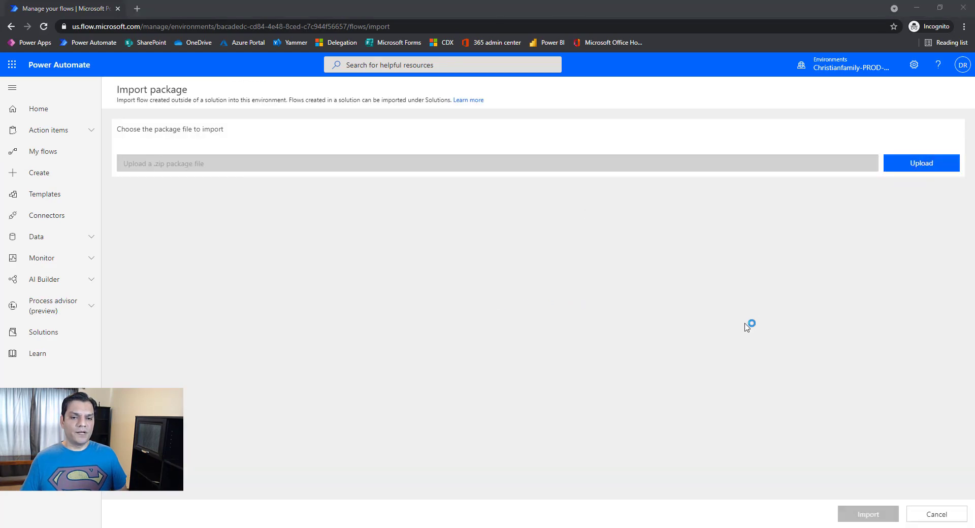
click(145, 92)
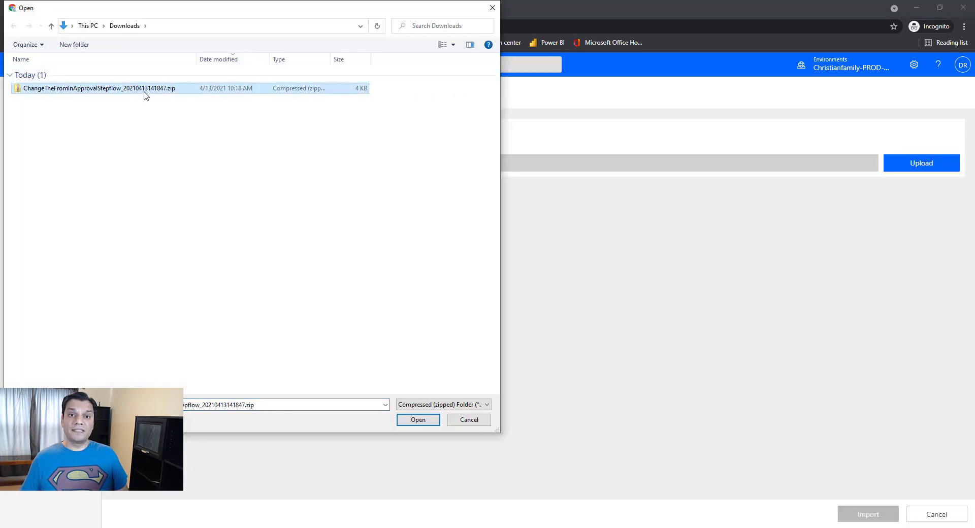
click(419, 420)
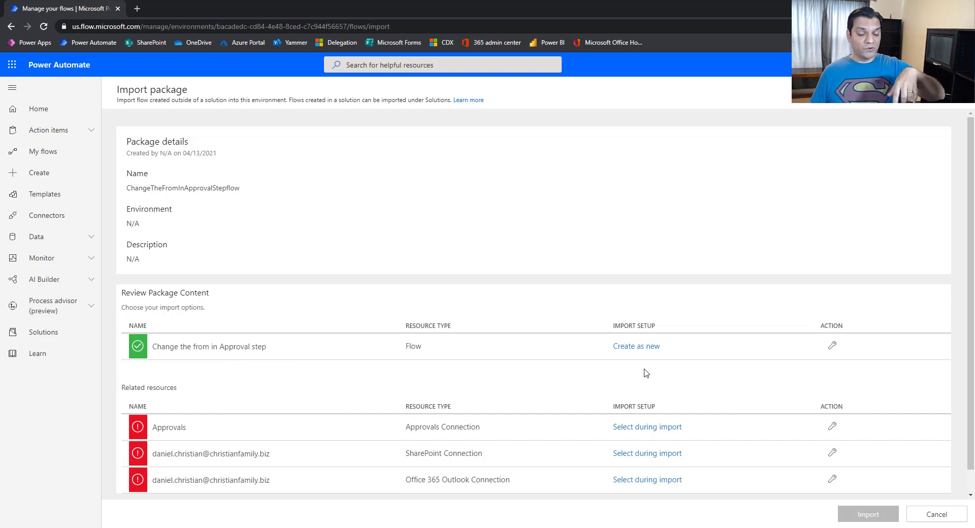
Open the import setup of the package's Approvals connection and go from it to the environment's connections page
scroll(645, 375, down, 1)
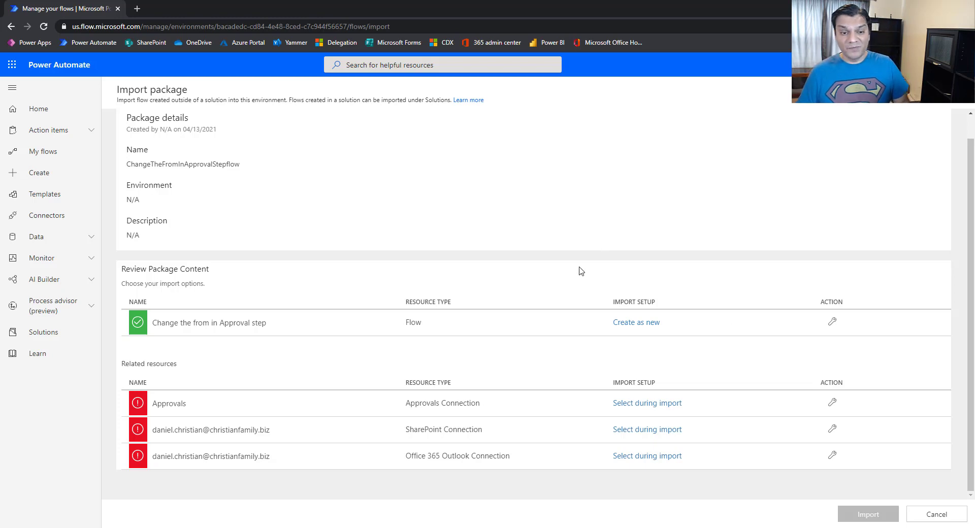
click(638, 403)
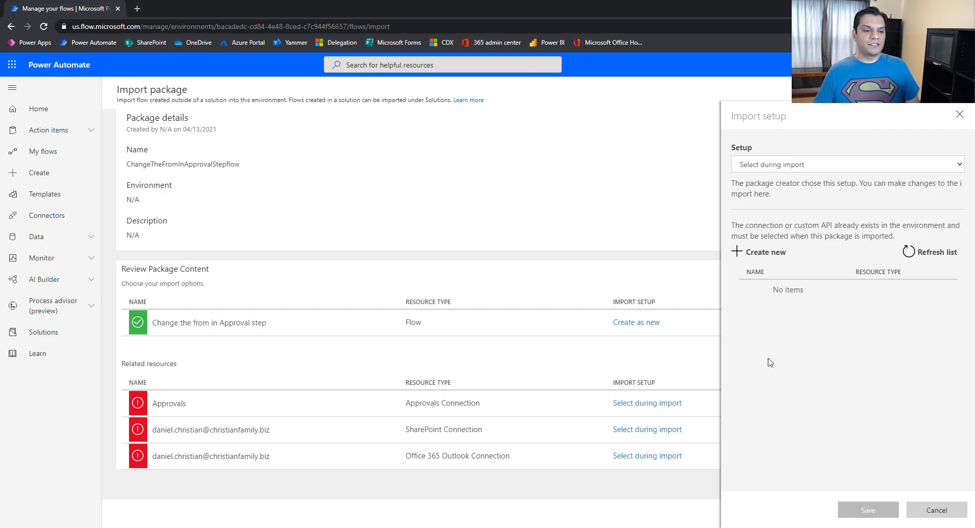
click(844, 166)
click(810, 344)
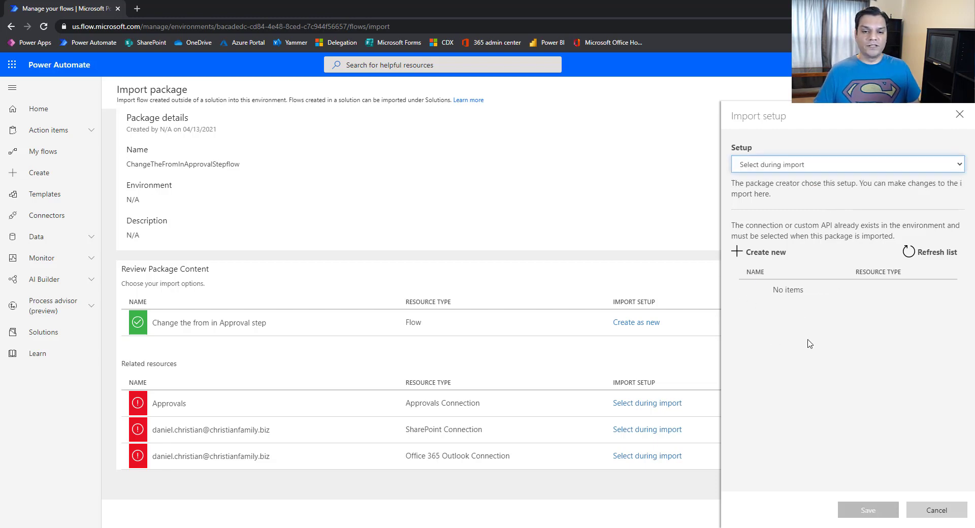
click(760, 252)
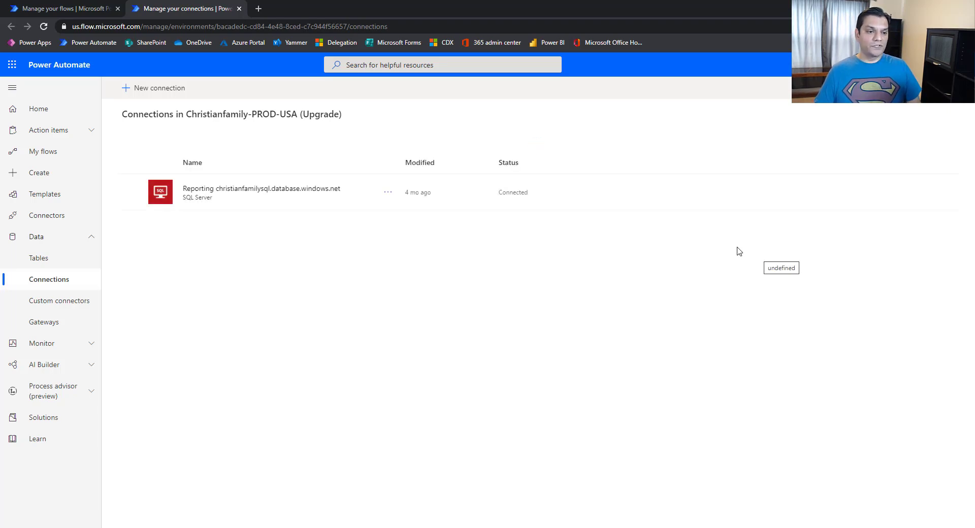
click(99, 7)
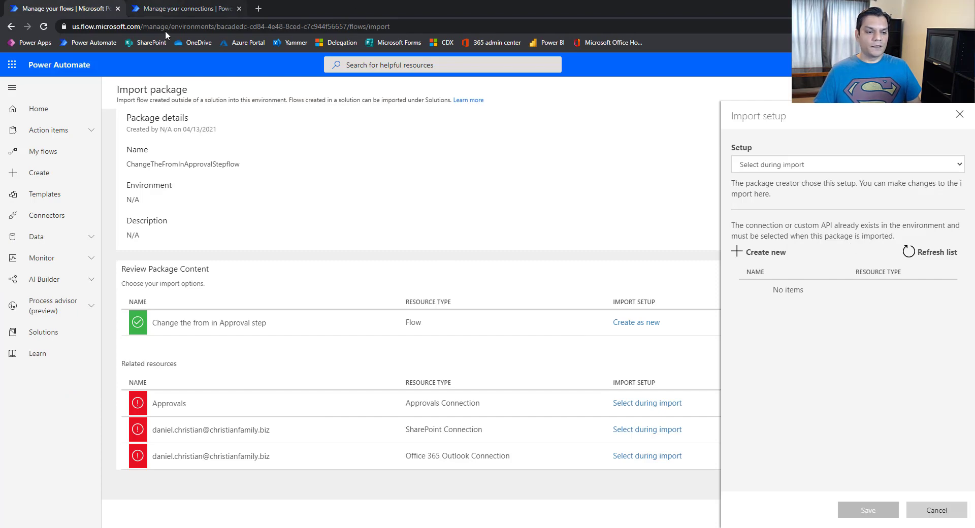
click(191, 4)
Search the new connection list for "appro" and create an Approvals connection, dismissing the mail notification
click(137, 87)
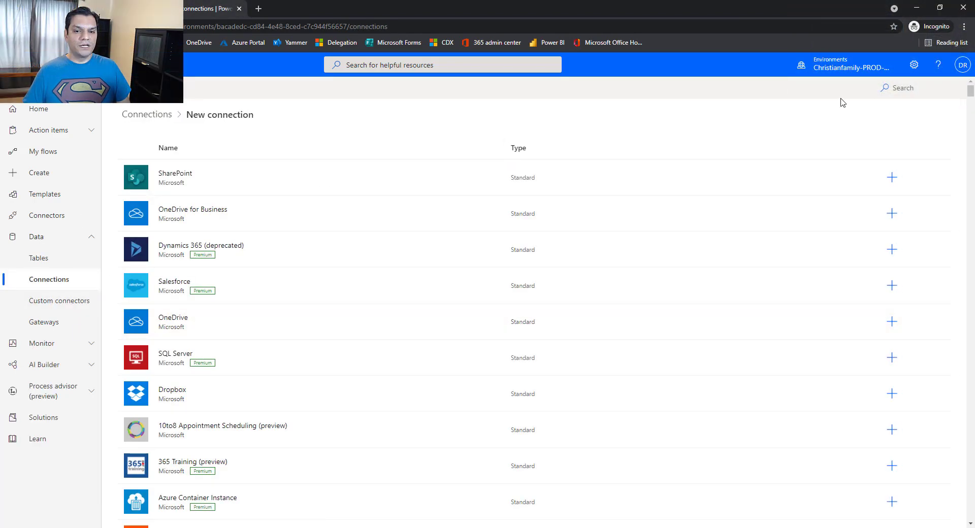
click(941, 91)
text(appro)
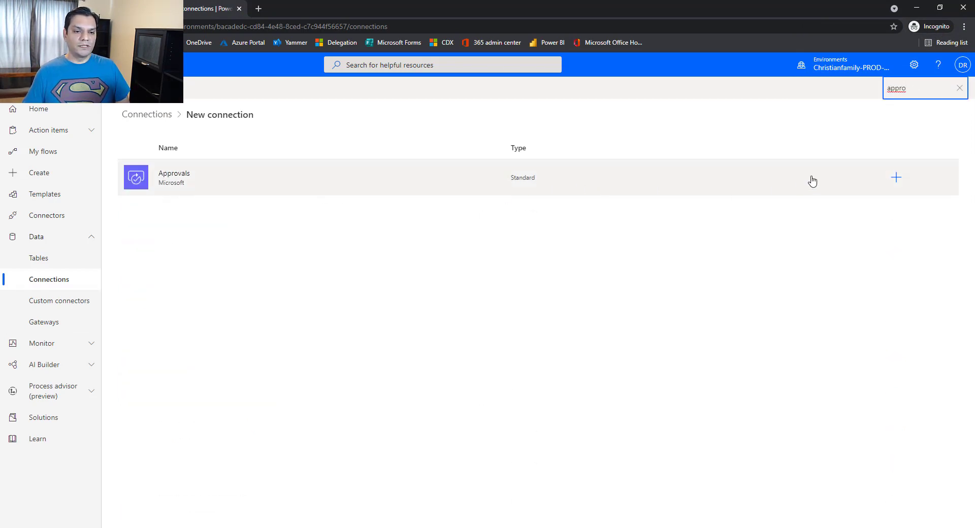
click(896, 178)
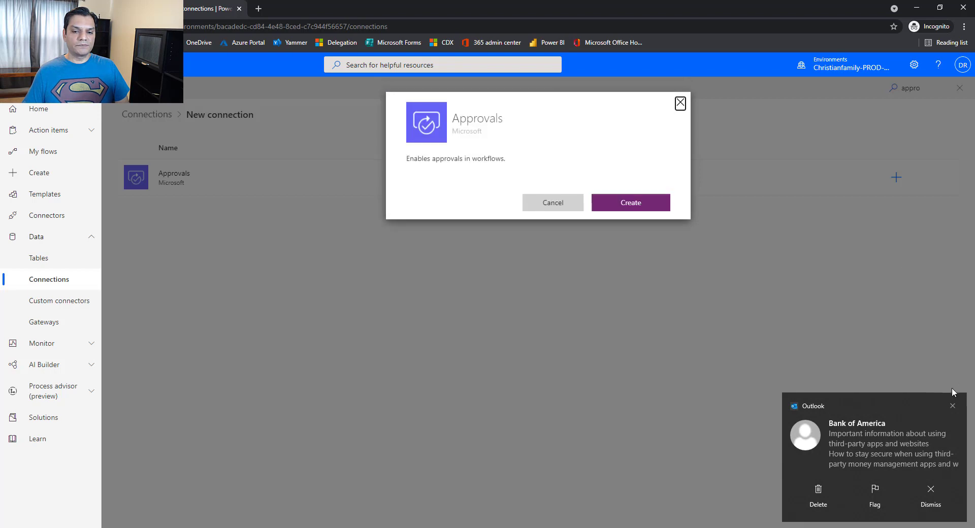
click(954, 405)
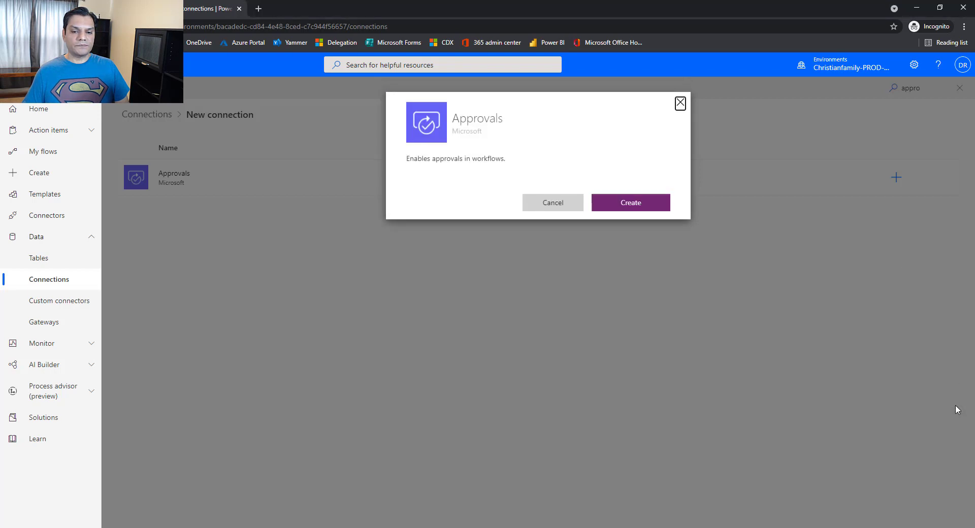
click(632, 203)
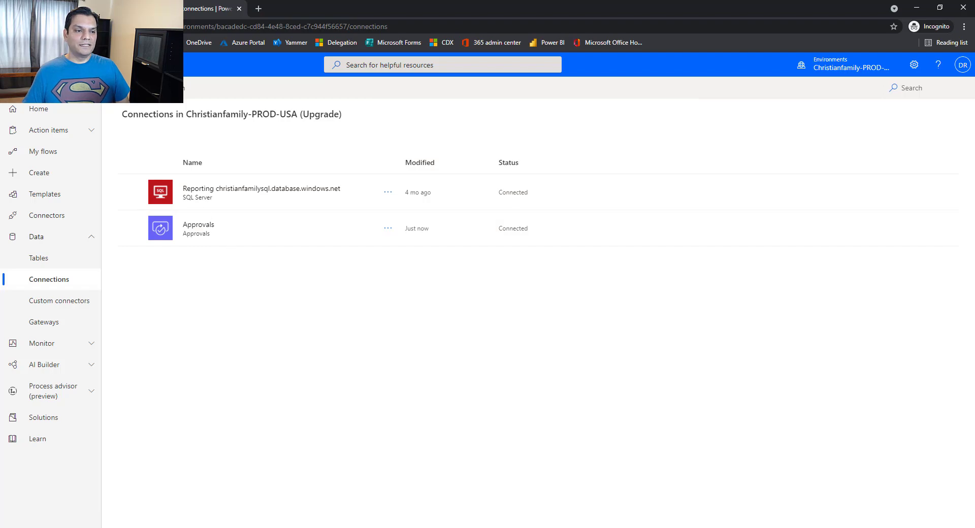
Return to the package import, select the new Approvals connection for the Approvals resource and save its setup
key(ctrl+shift+Tab)
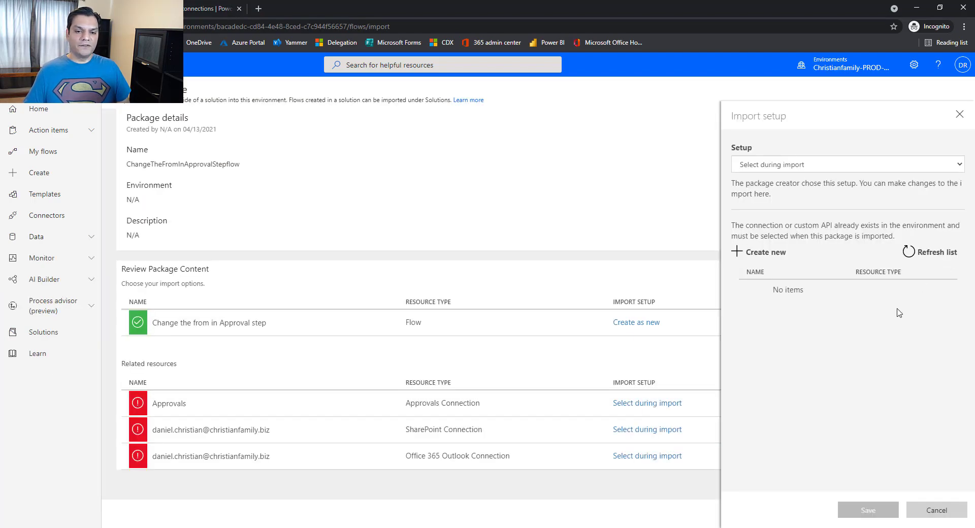
click(831, 303)
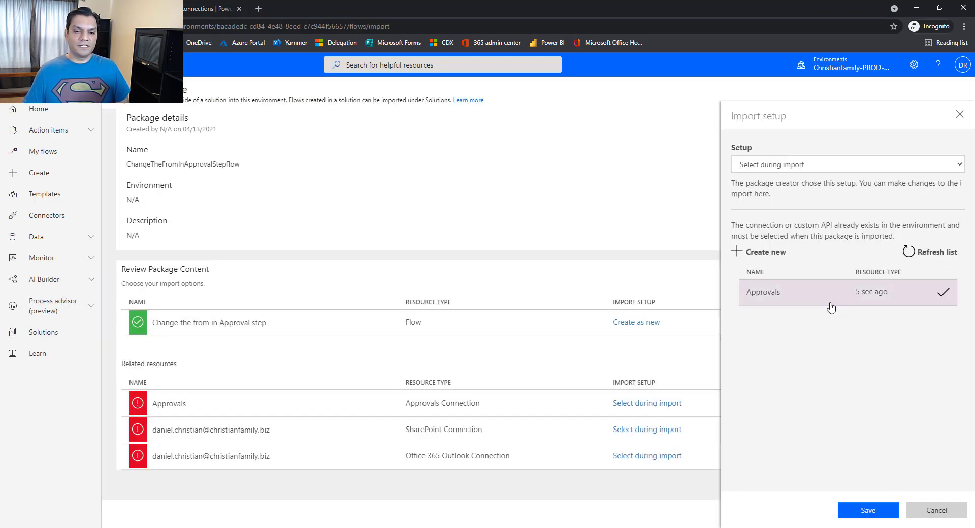
click(861, 513)
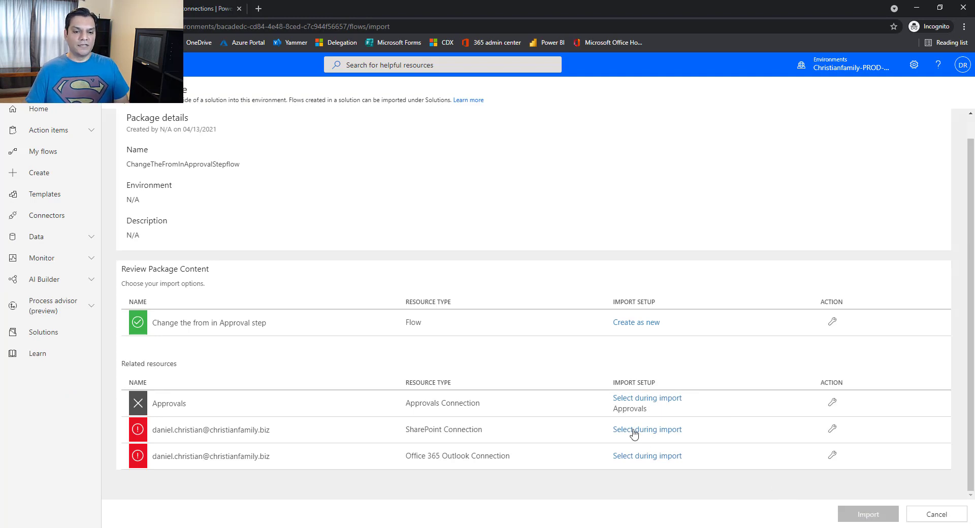
Open the import setup of the SharePoint connection, choose to create a new one and close the duplicate connections page
click(669, 432)
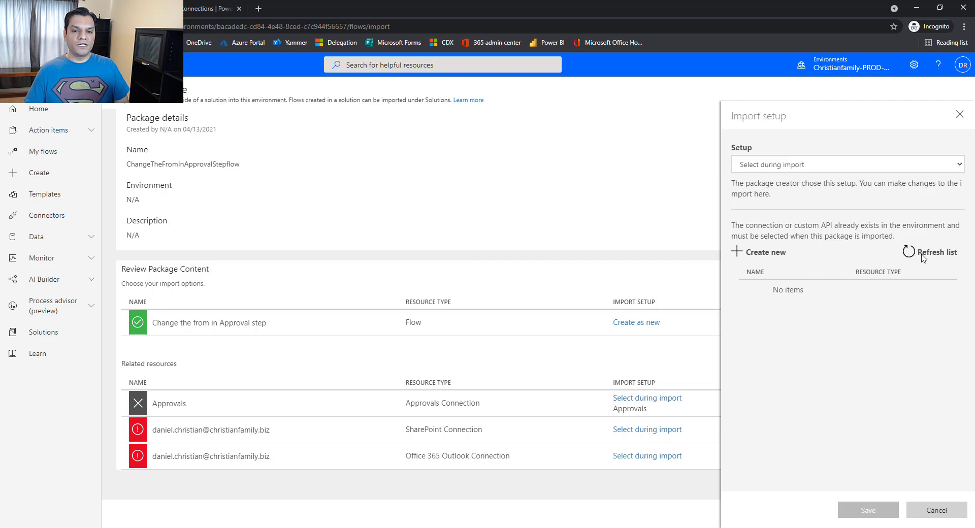
click(802, 164)
click(807, 159)
click(779, 254)
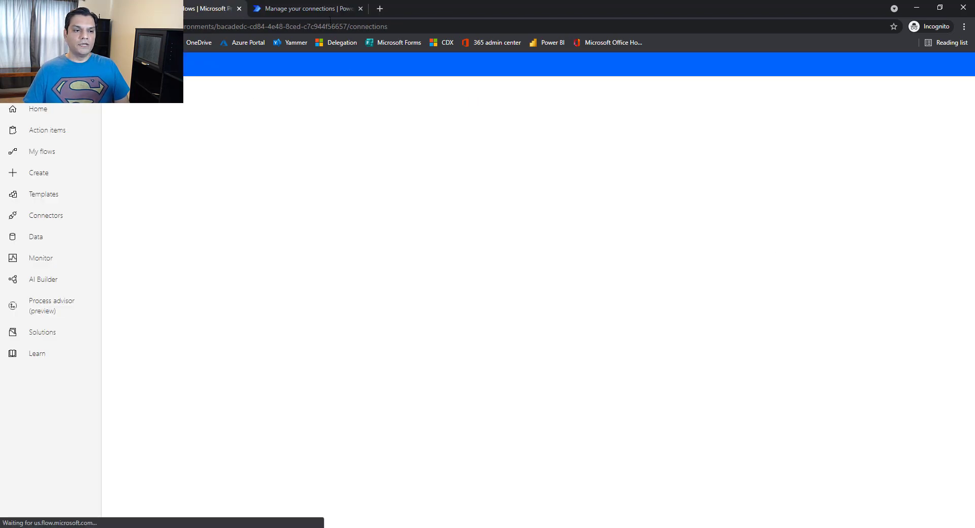
click(361, 9)
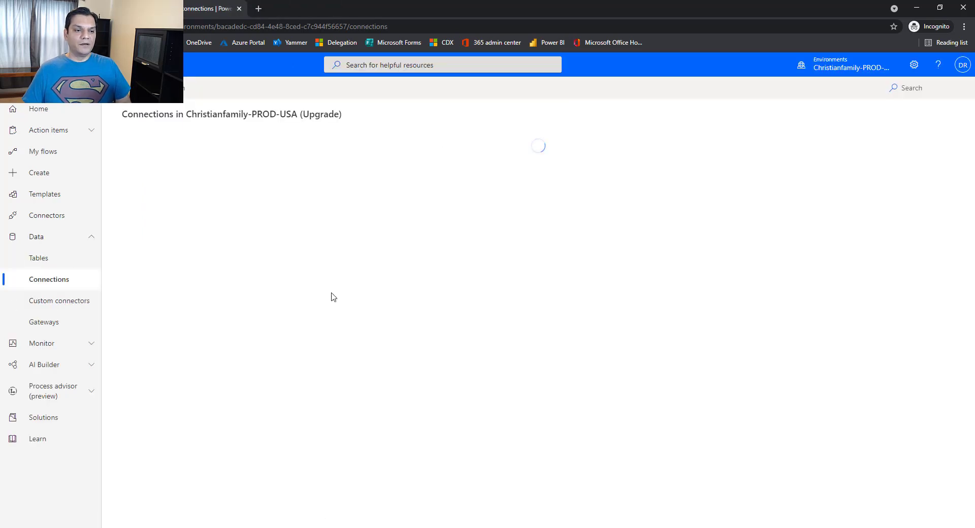
Create a directly connected SharePoint connection for the Do Not Reply account and save it as the package's SharePoint connection
click(914, 89)
text(sharepoint)
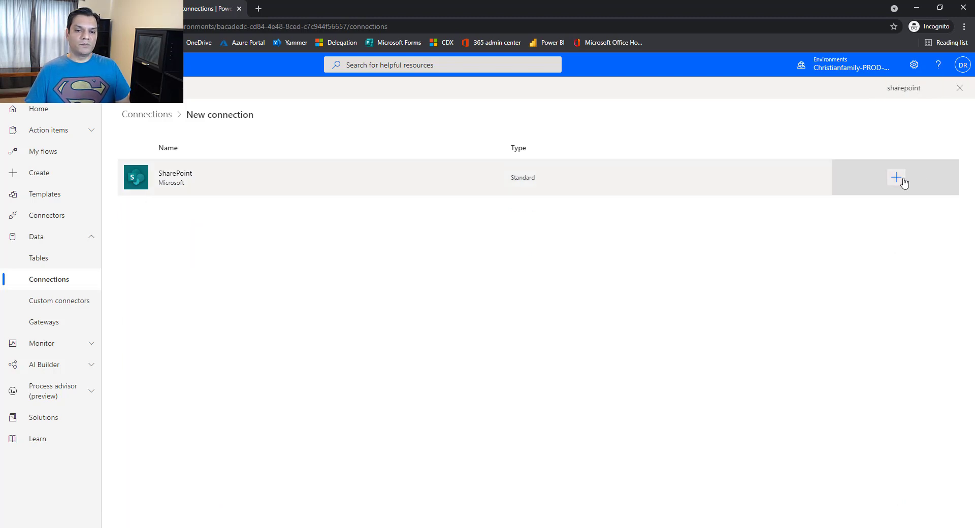
click(901, 179)
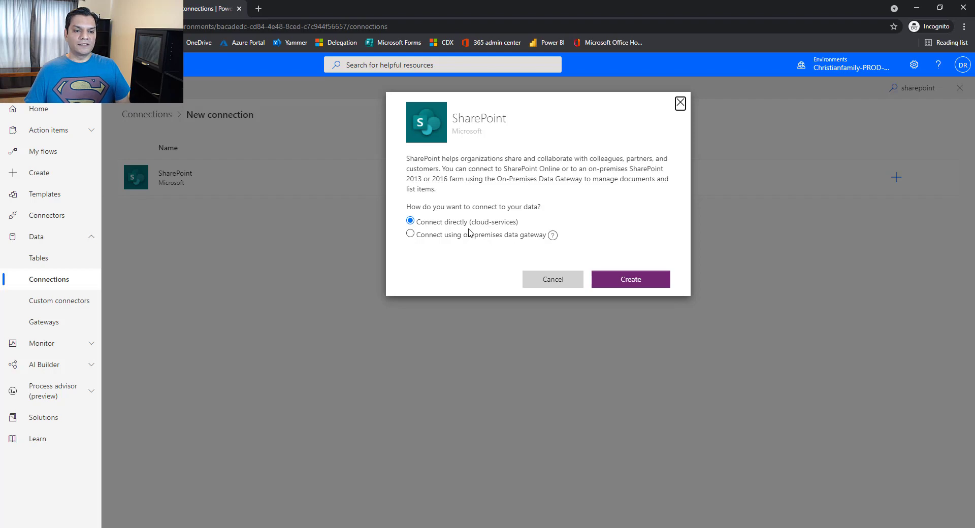
click(626, 280)
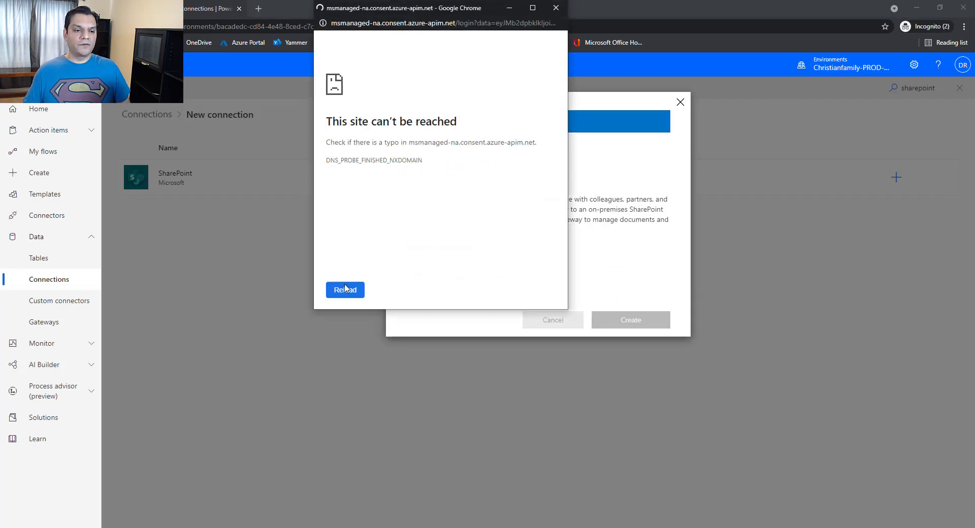
click(348, 285)
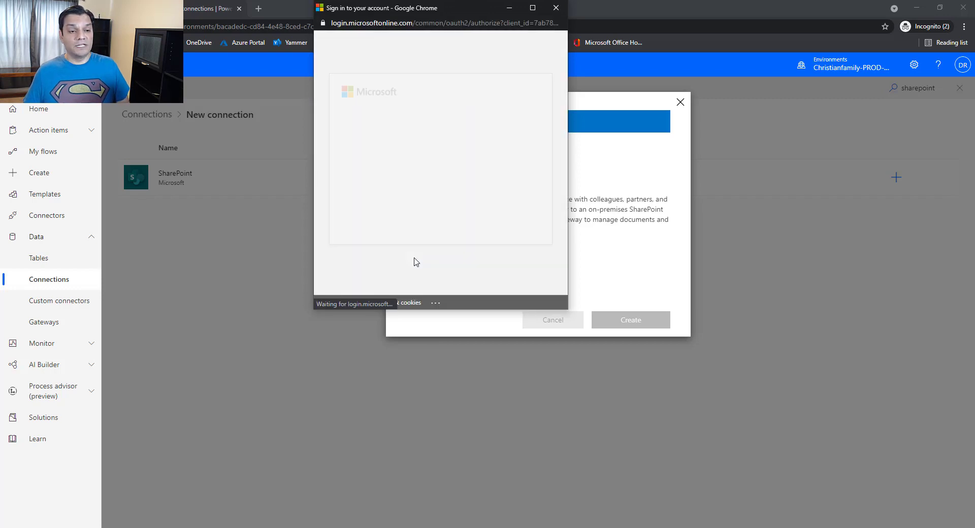
click(419, 147)
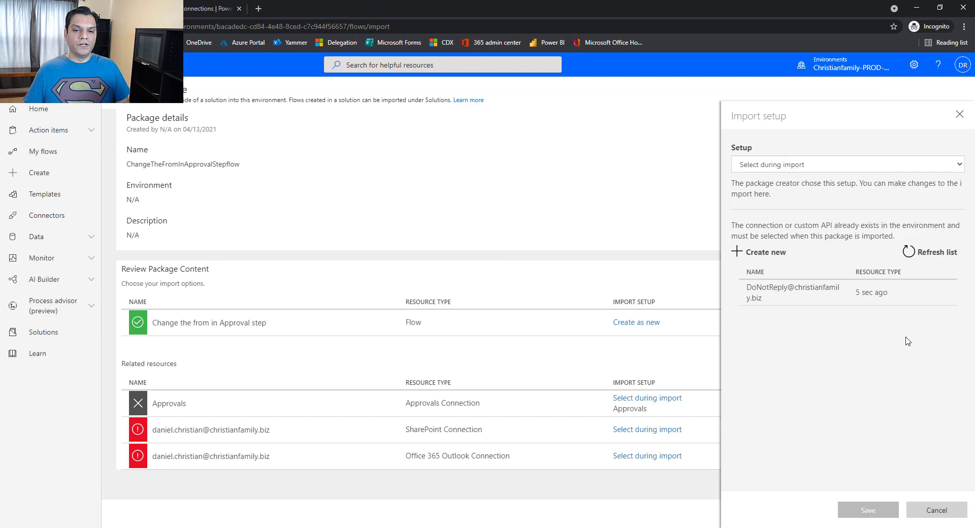
click(807, 299)
click(866, 510)
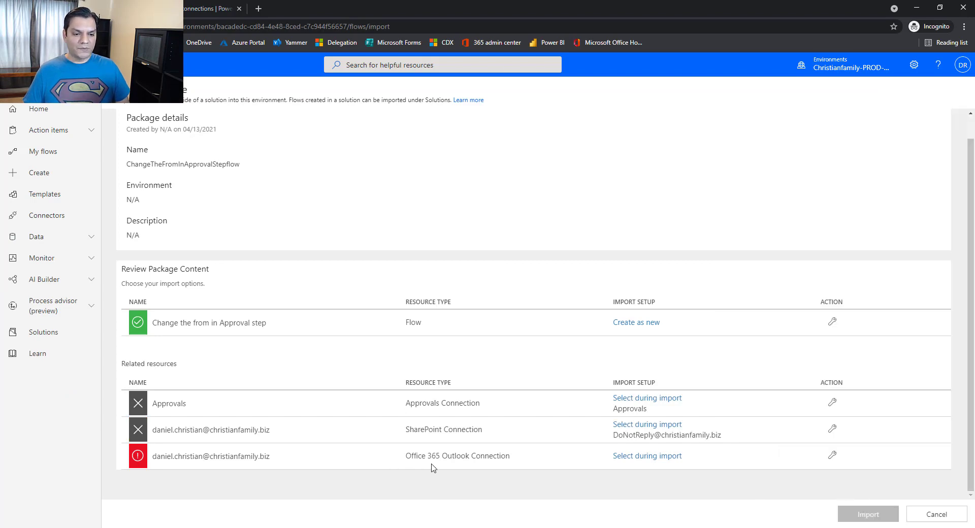
Open the import setup of the Office 365 Outlook connection, choose to create a new one and close the duplicate connections page
click(654, 457)
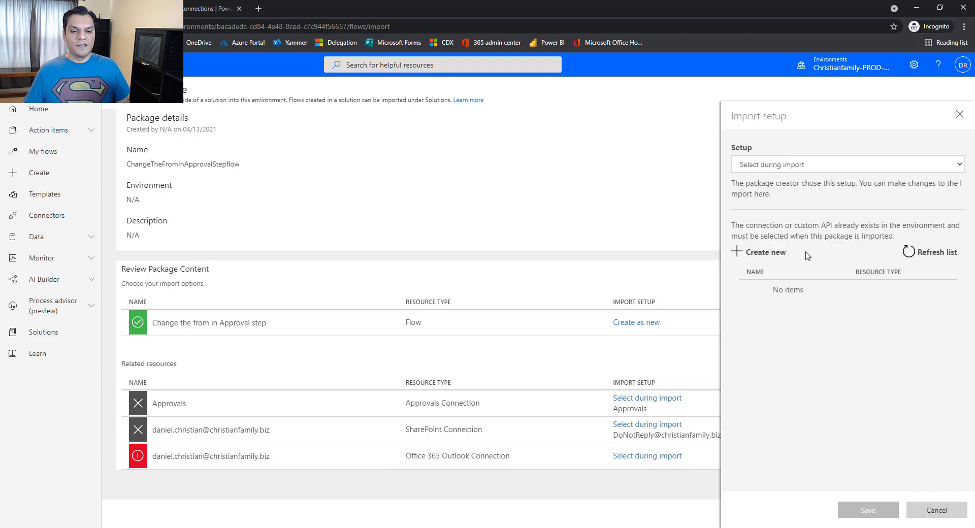
click(765, 251)
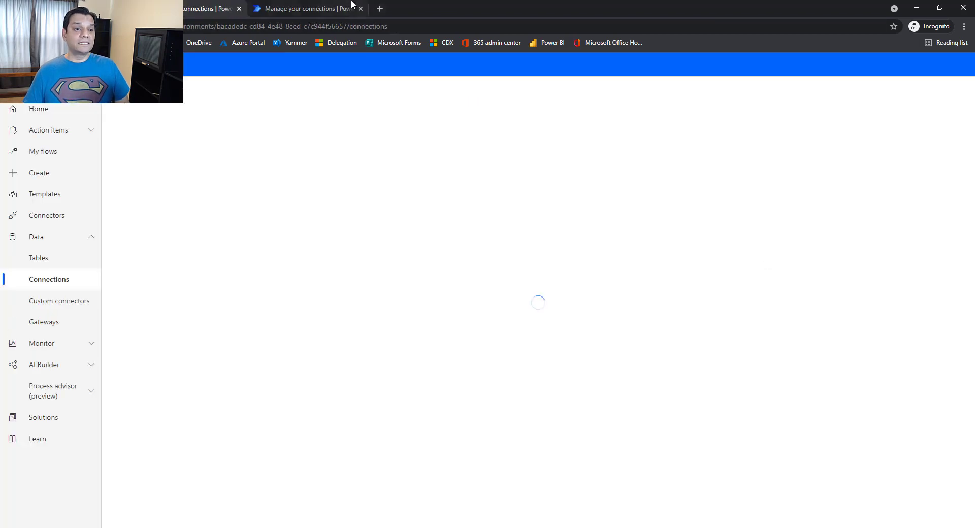
click(360, 8)
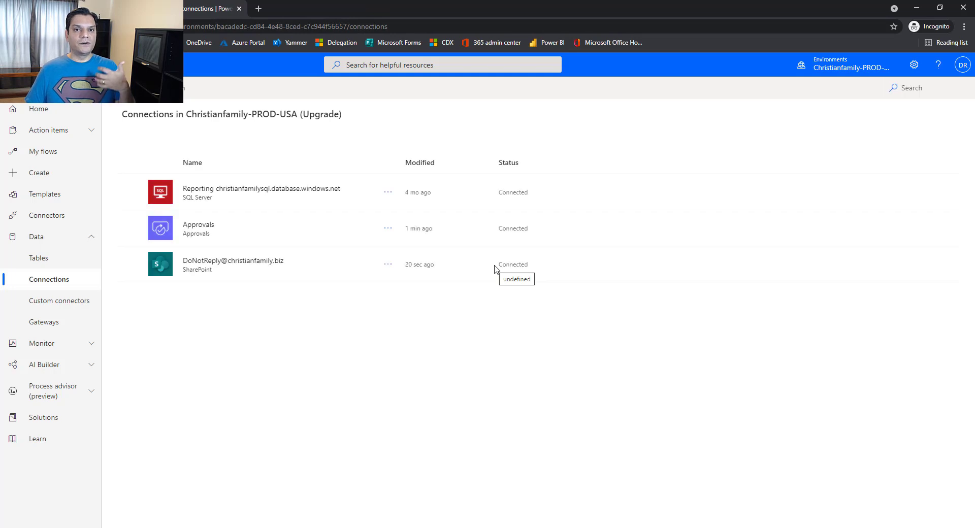
Search the new connection list for "outlo" and create an Office 365 Outlook connection signed in with the Do Not Reply account
click(163, 88)
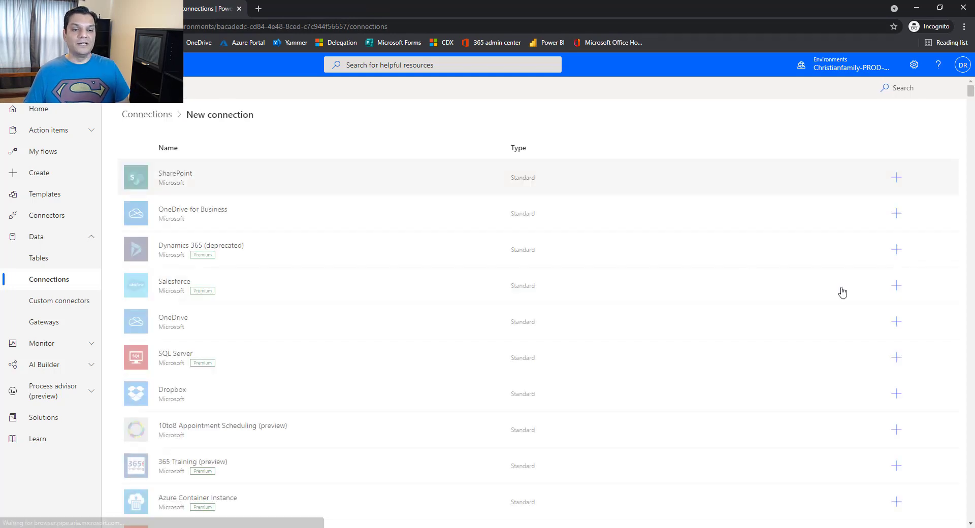
click(891, 89)
text(outlo)
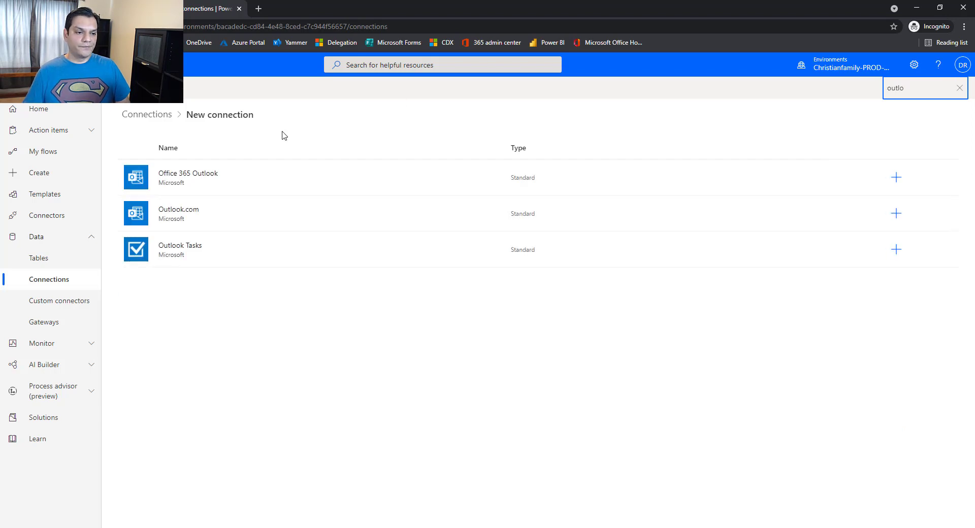
click(896, 178)
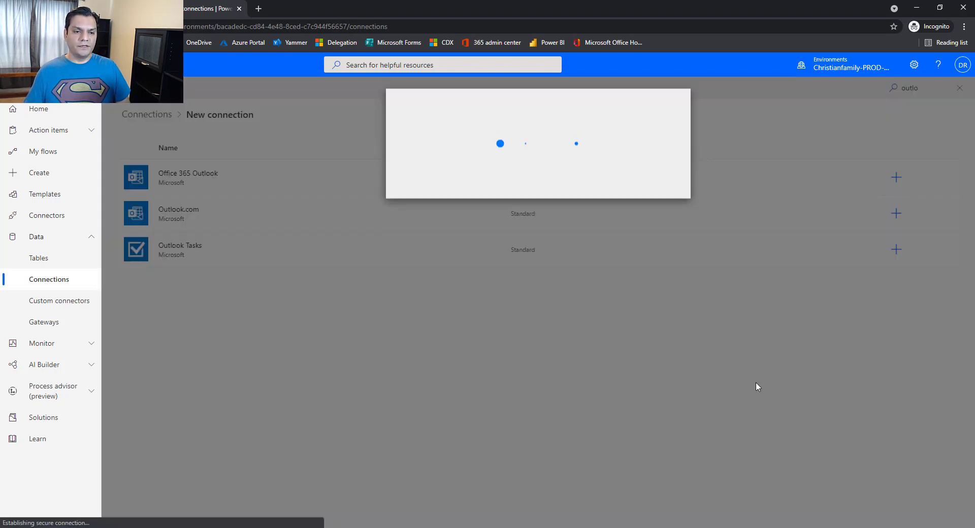
click(643, 215)
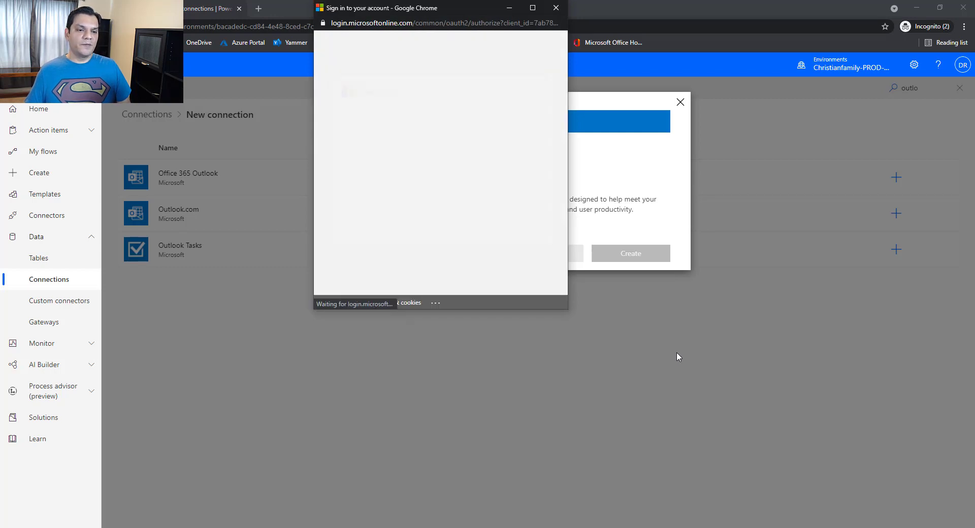
click(462, 164)
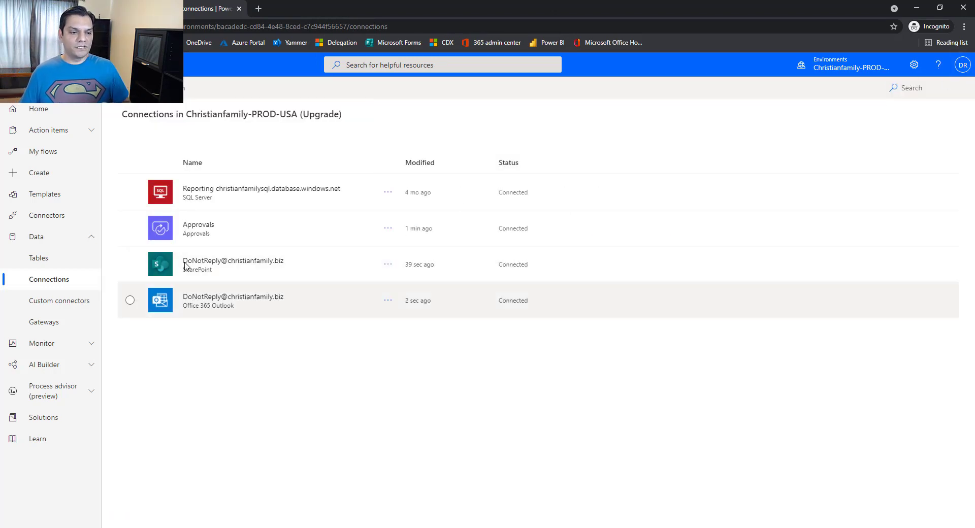
Return to the package import, refresh the connection list and save the new Do Not Reply connection for the Office 365 Outlook resource
key(ctrl+shift+Tab)
click(952, 253)
click(807, 297)
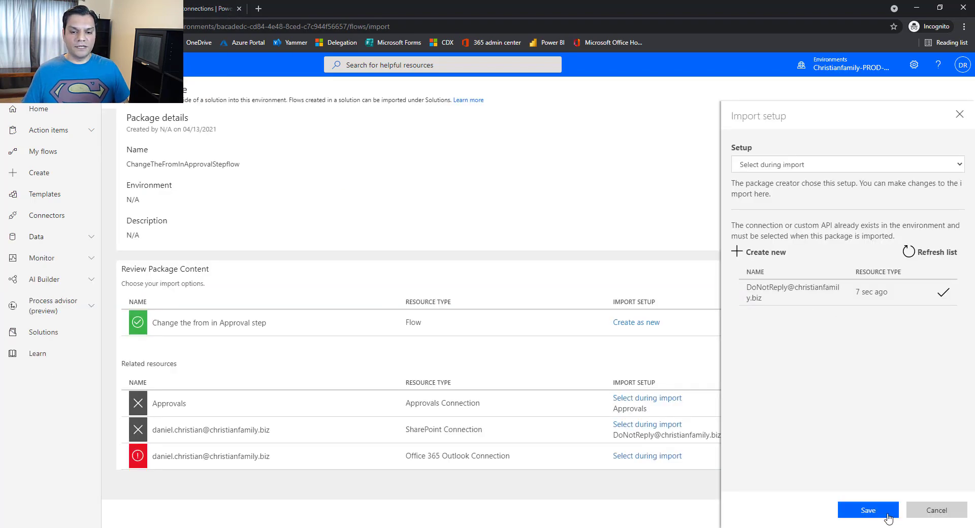
click(888, 516)
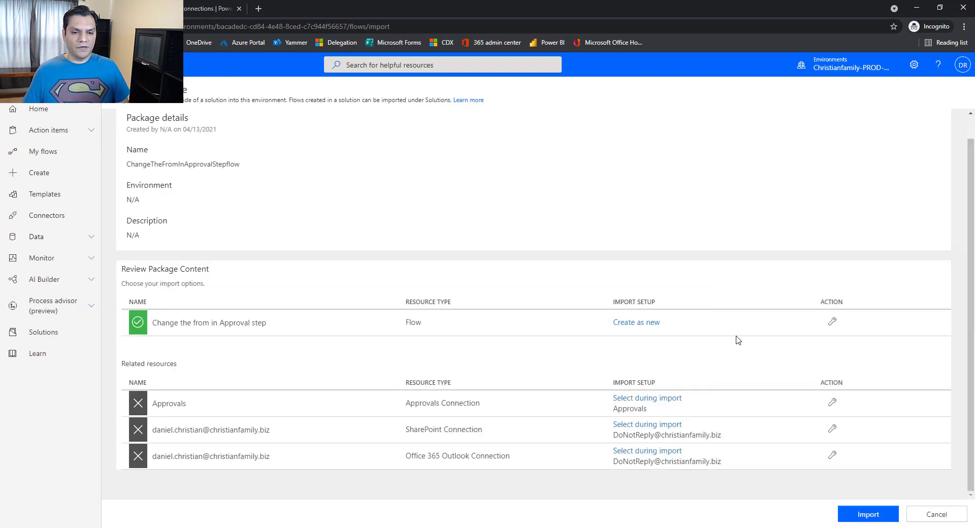
Import the ChangeTheFromInApprovalStepflow package and look over the import result
click(855, 517)
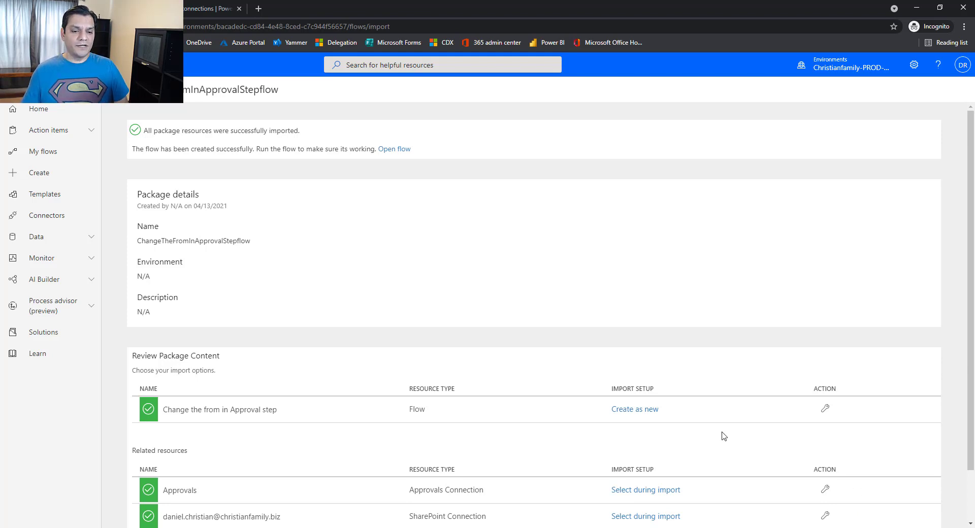
scroll(723, 435, down, 1)
scroll(722, 434, up, 1)
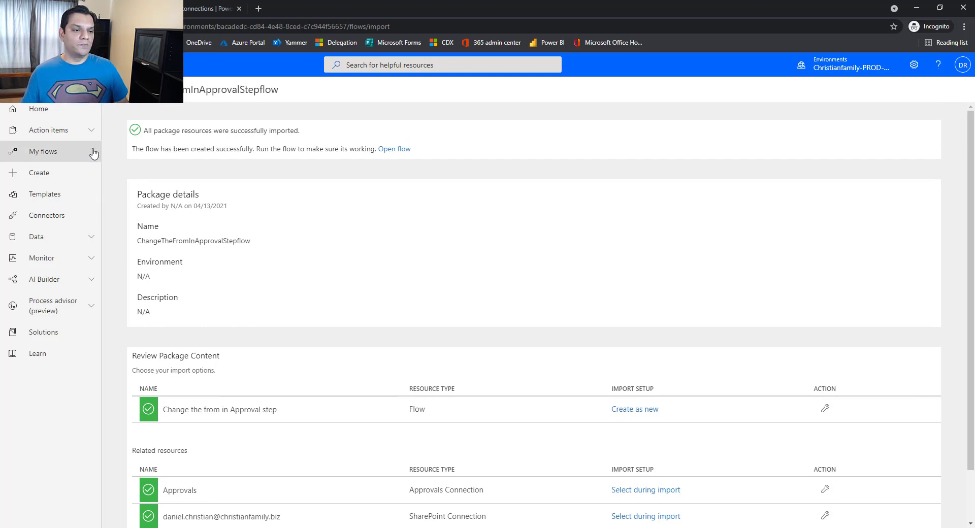
Open the imported flow "Change the from in Approval step" from the Do Not Reply account's flows list and turn it on
click(71, 161)
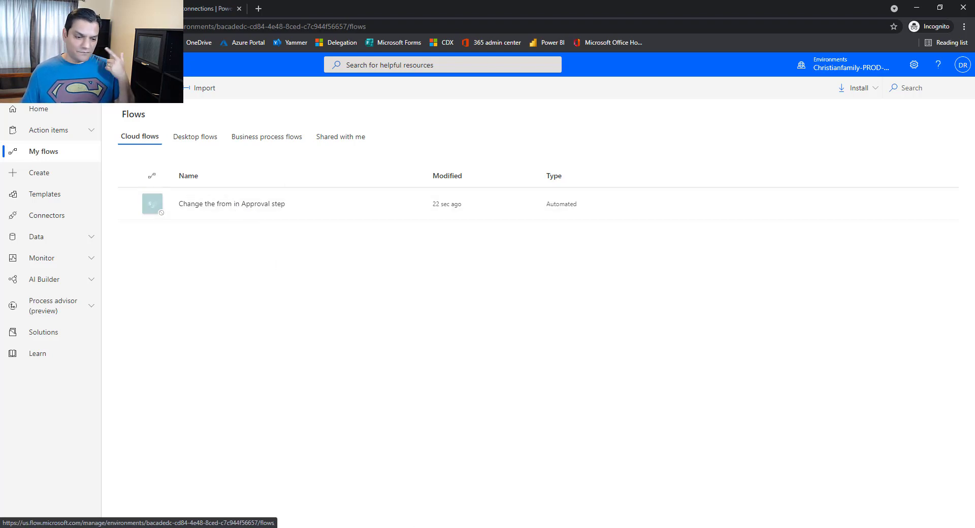
mouse_move(410, 527)
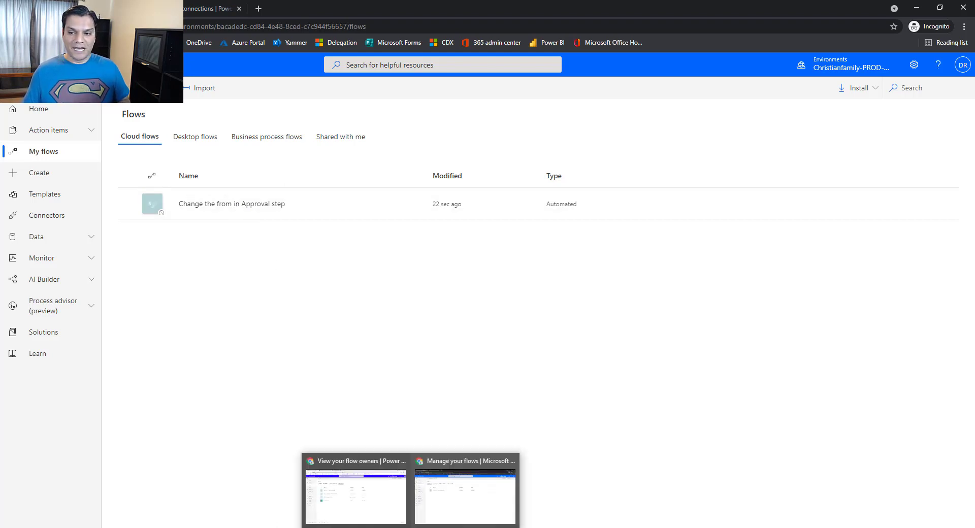
key(alt+Tab)
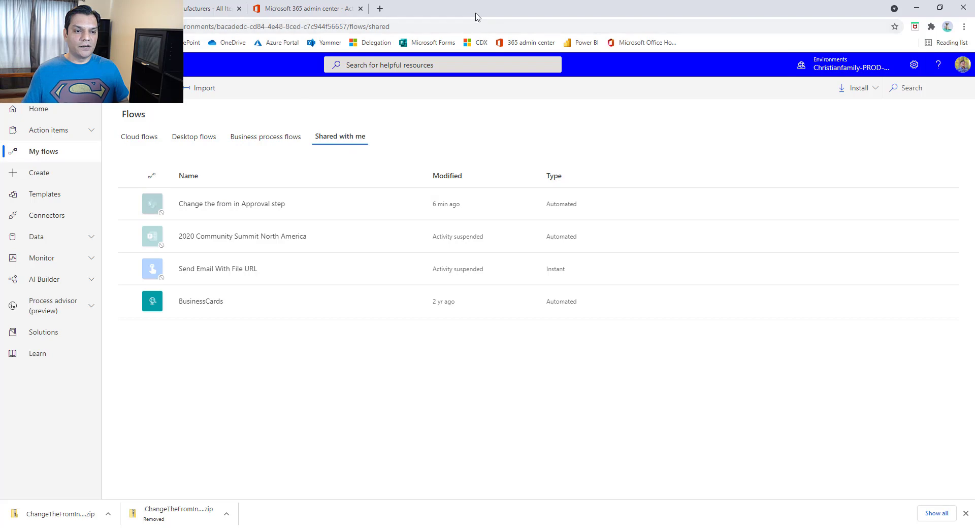
key(alt+Tab)
click(251, 204)
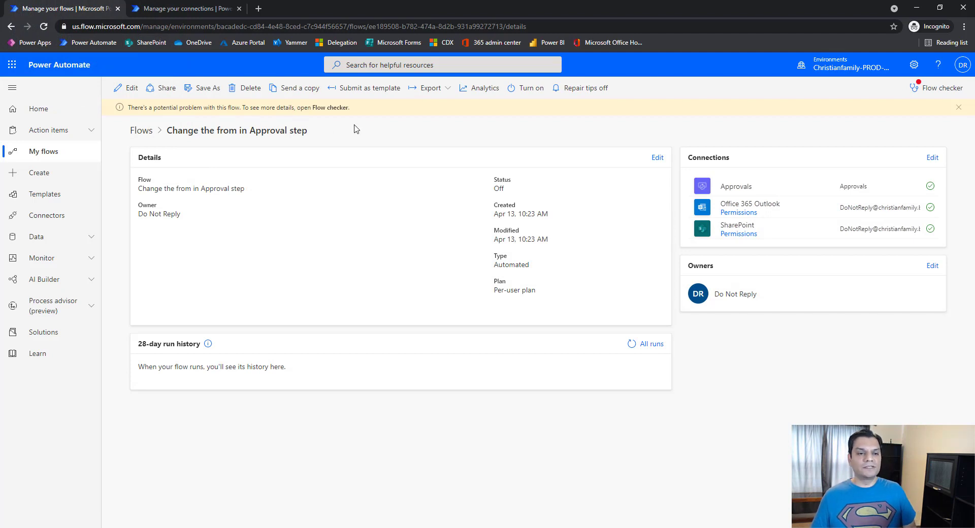
click(530, 91)
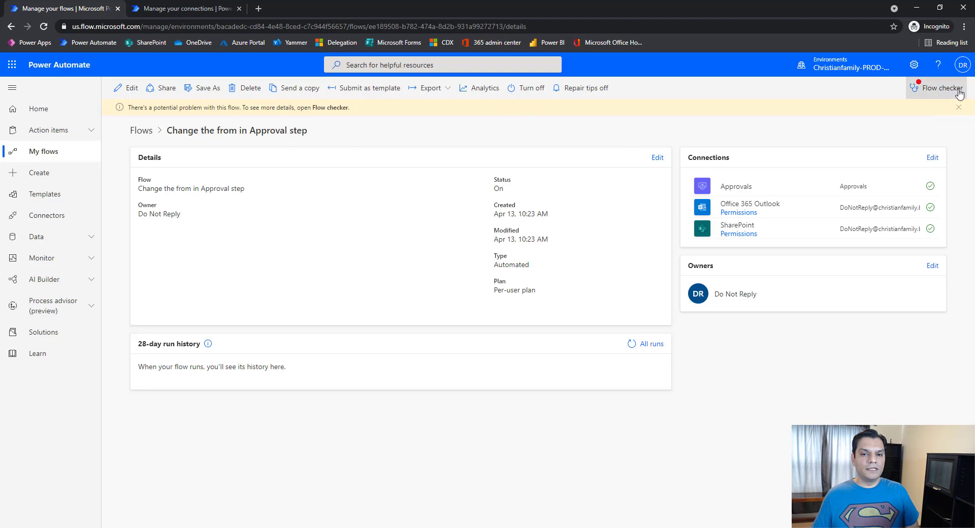
Read the details of the trigger warning in the flow checker and close the checker
click(939, 88)
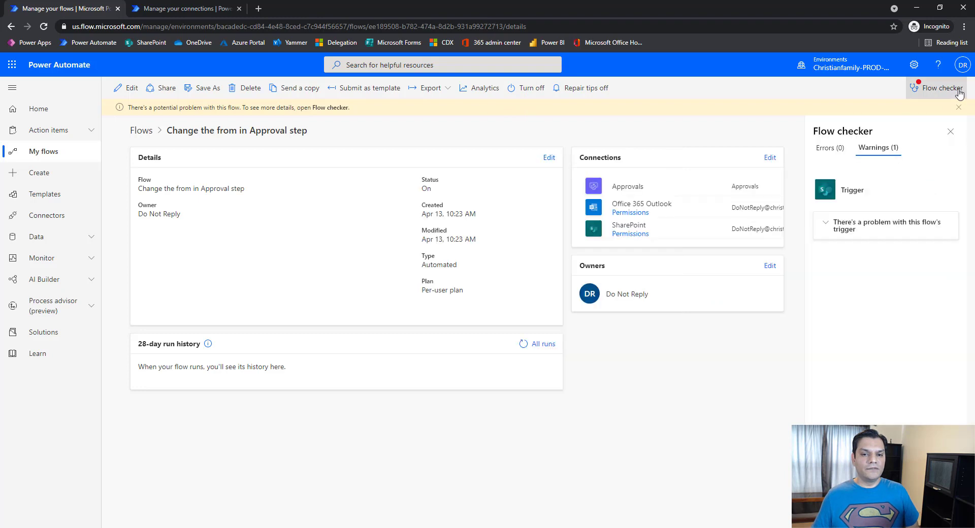
click(884, 230)
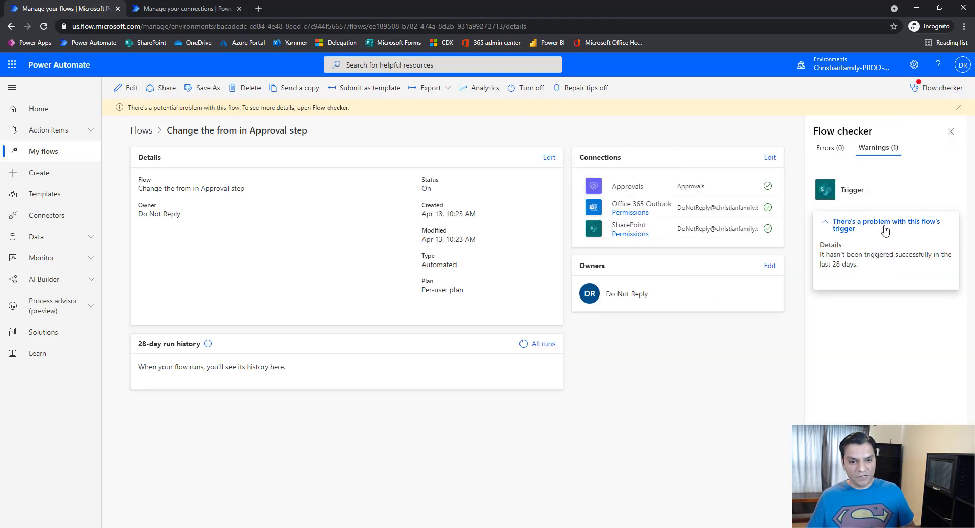
click(950, 133)
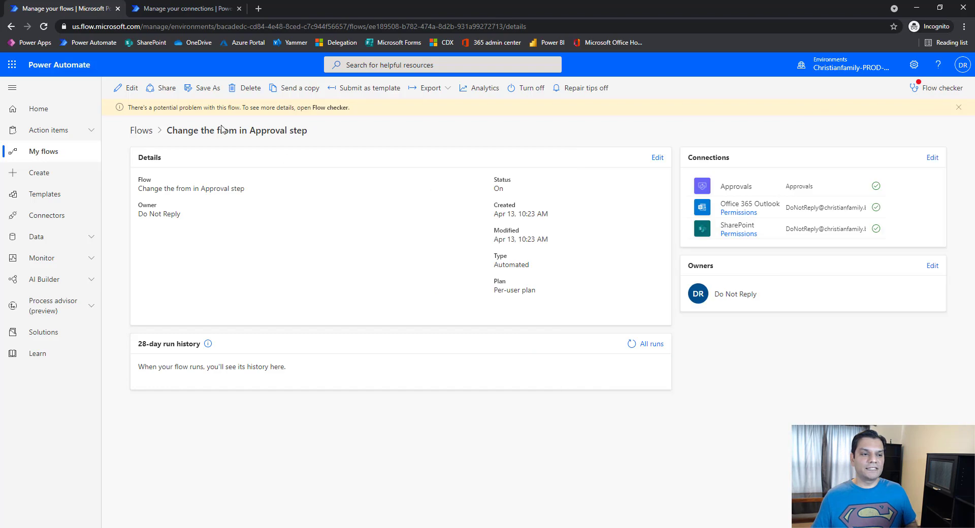
Open the flow for editing, save it without changes and return to its details page
click(127, 88)
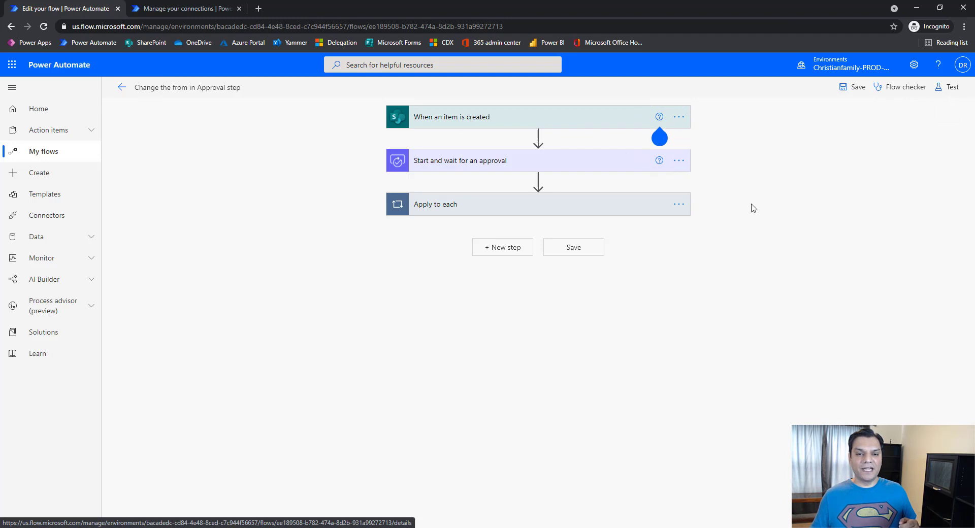
click(854, 88)
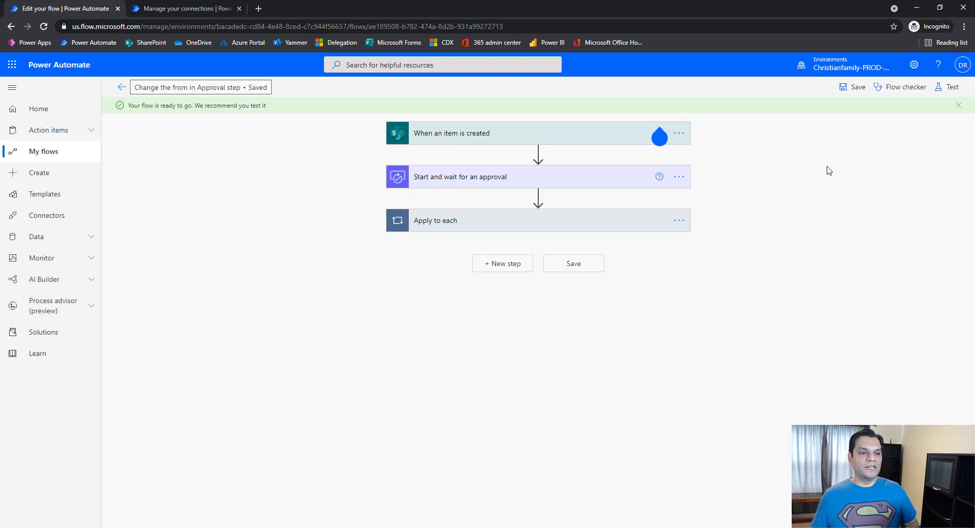
click(121, 87)
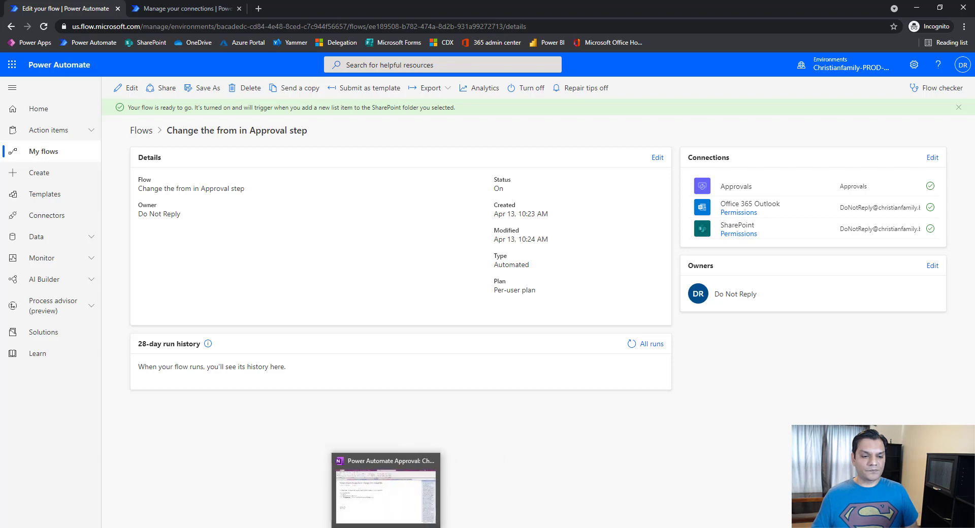
Switch to the SharePoint Manufacturers list, add an item titled "Contoso, Inc", pick its owner from the people search and save it
click(385, 514)
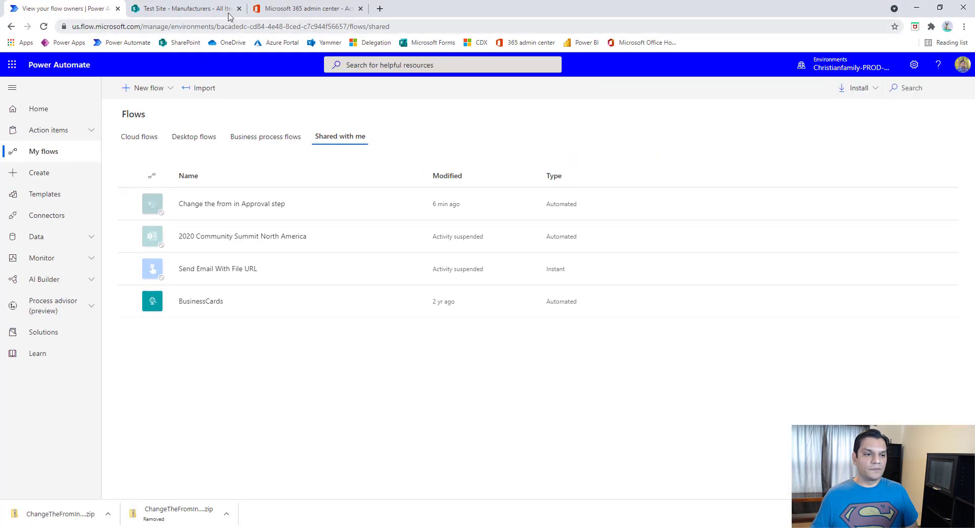
click(183, 9)
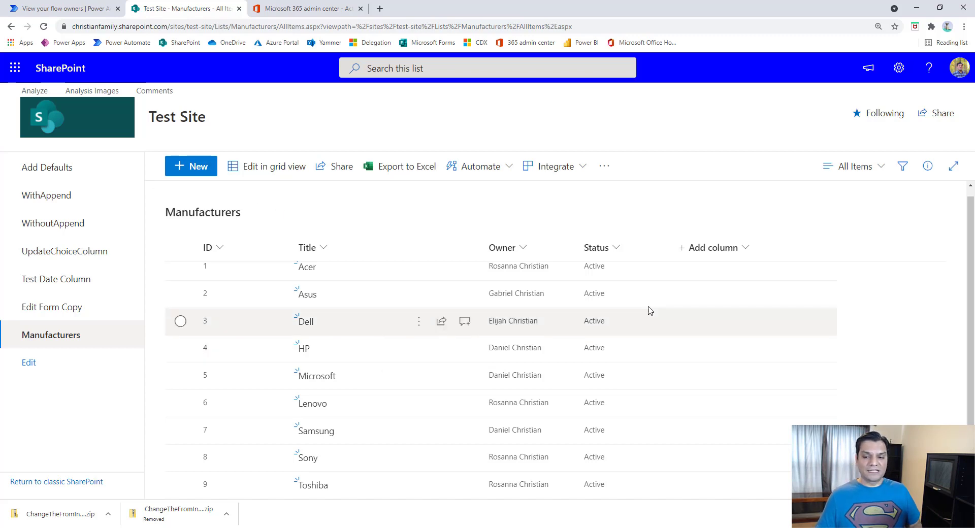
click(215, 167)
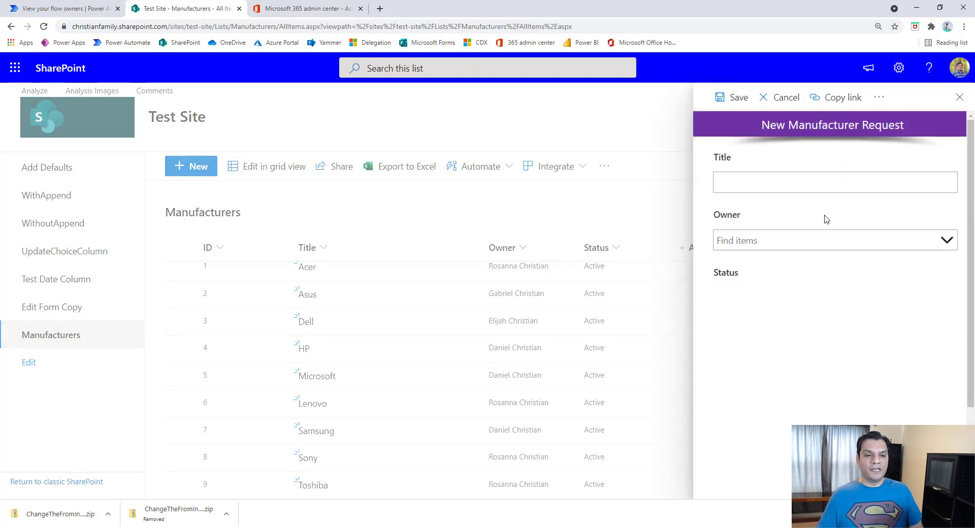
click(811, 185)
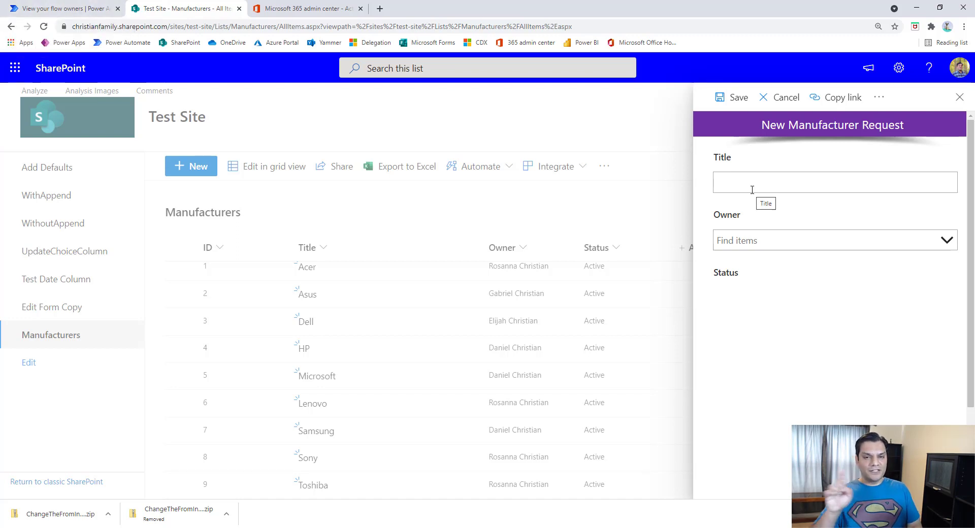
text(Contoso In)
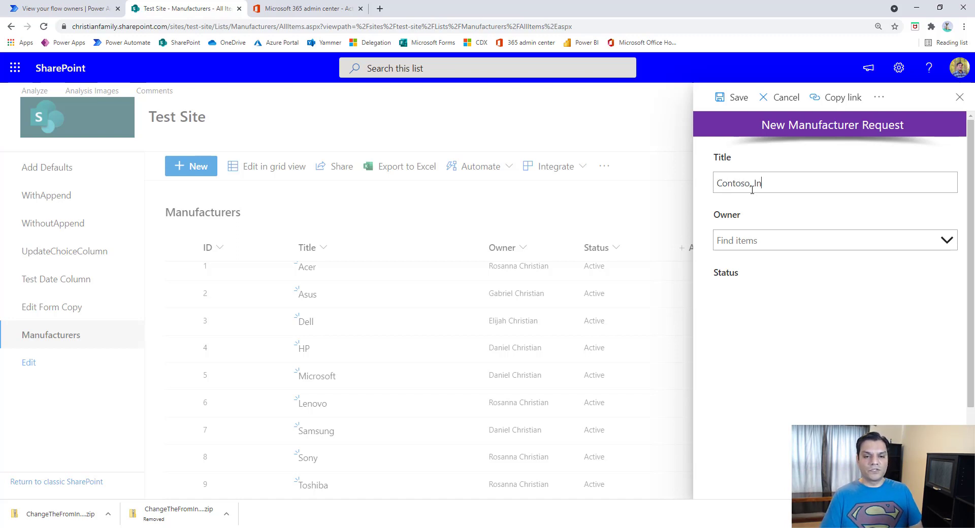
click(766, 240)
text(finn)
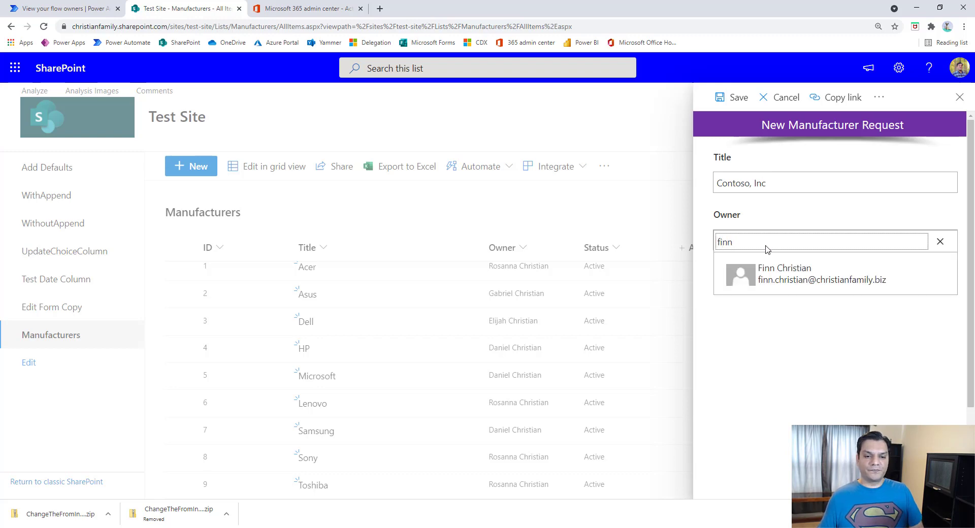
click(762, 281)
click(736, 109)
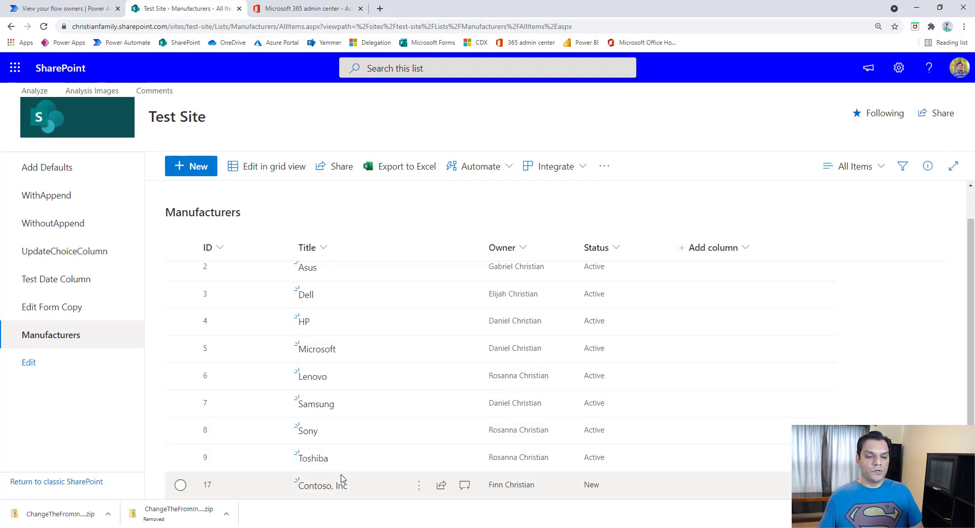
Return to the Do Not Reply account's Power Automate window and check the run history of "Change the from in Approval step"
click(96, 6)
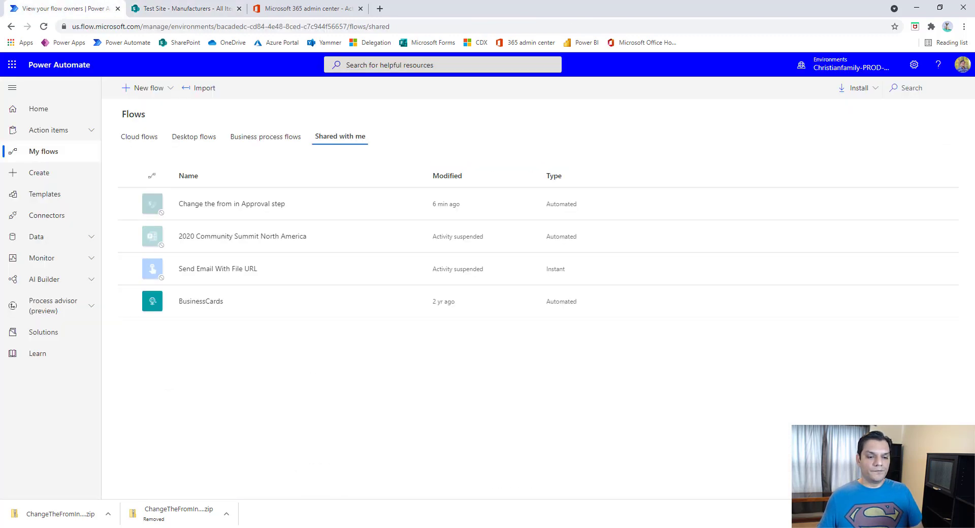
key(alt+Tab)
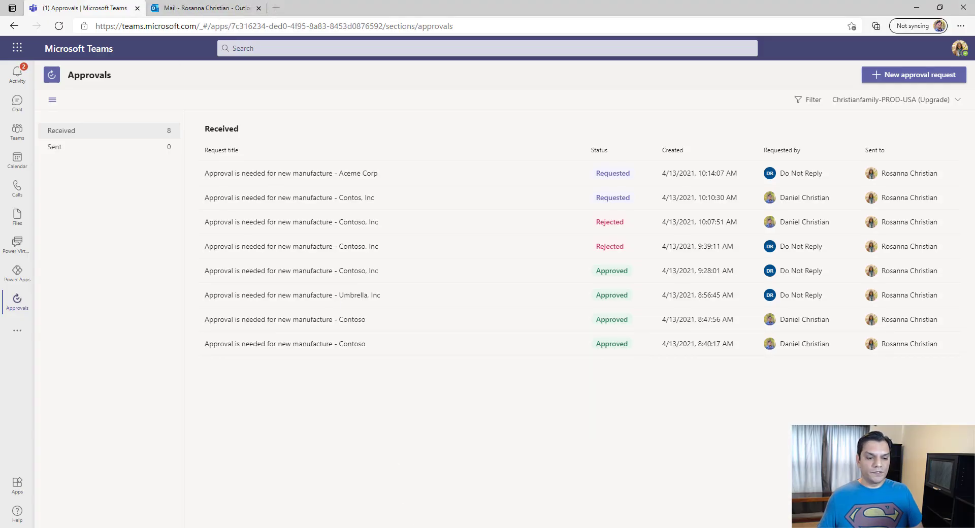
click(468, 490)
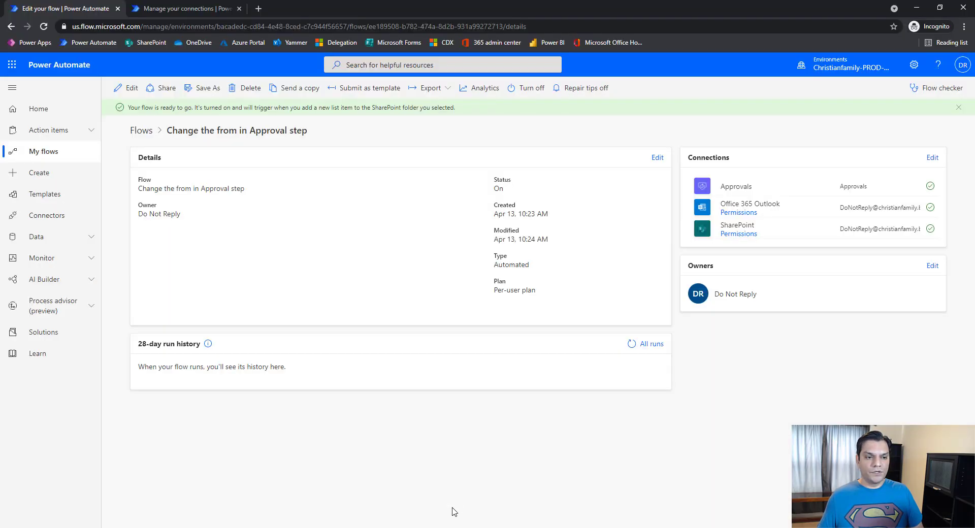
click(959, 63)
click(959, 64)
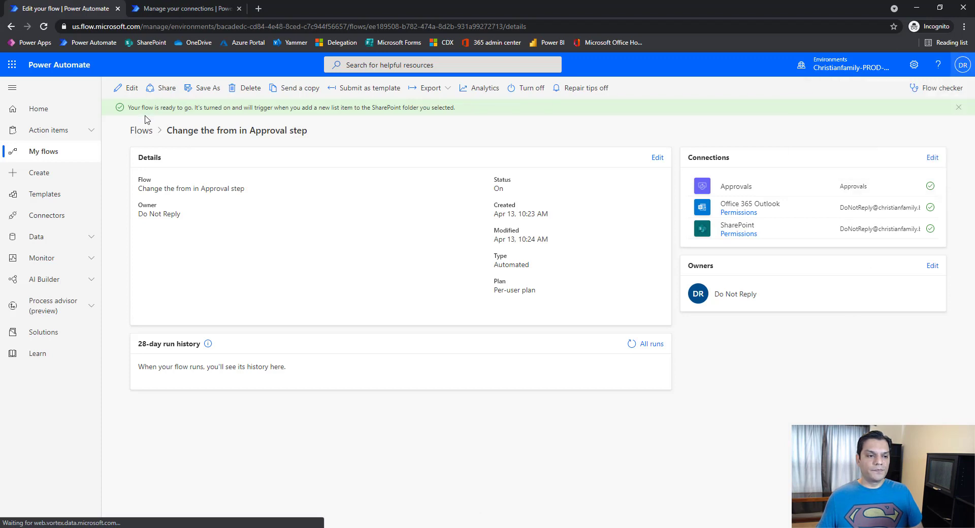
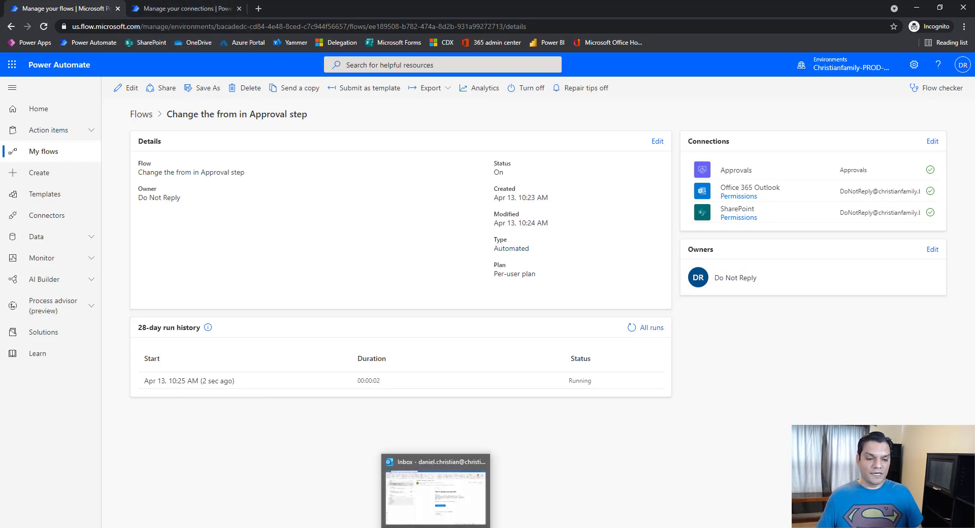
Switch to Microsoft Teams and review the approval notifications in the activity feed and the received approval requests
click(308, 517)
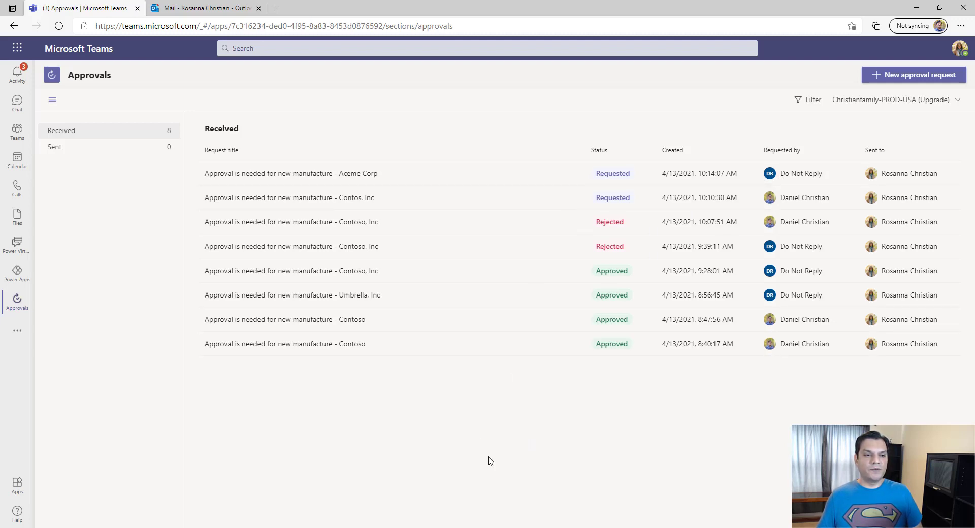
click(17, 73)
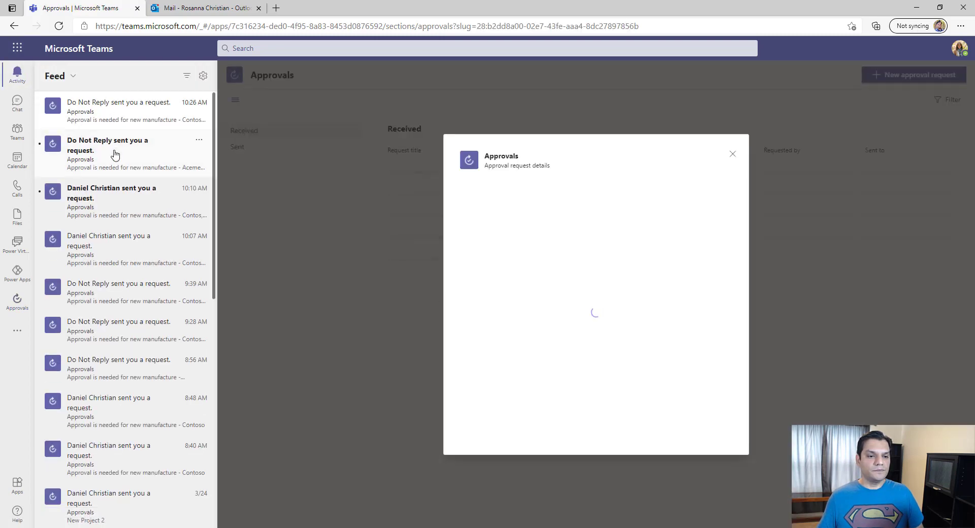
click(732, 153)
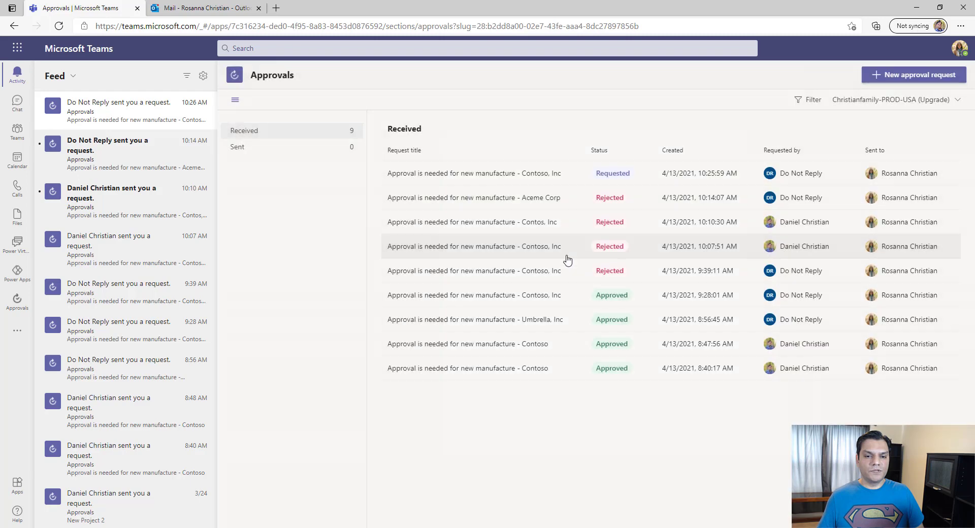
click(105, 152)
click(113, 190)
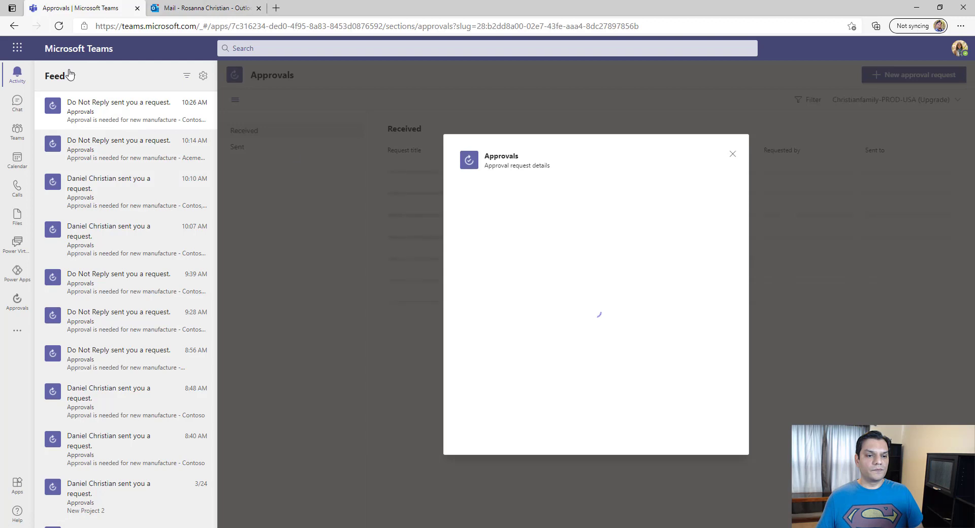
click(731, 158)
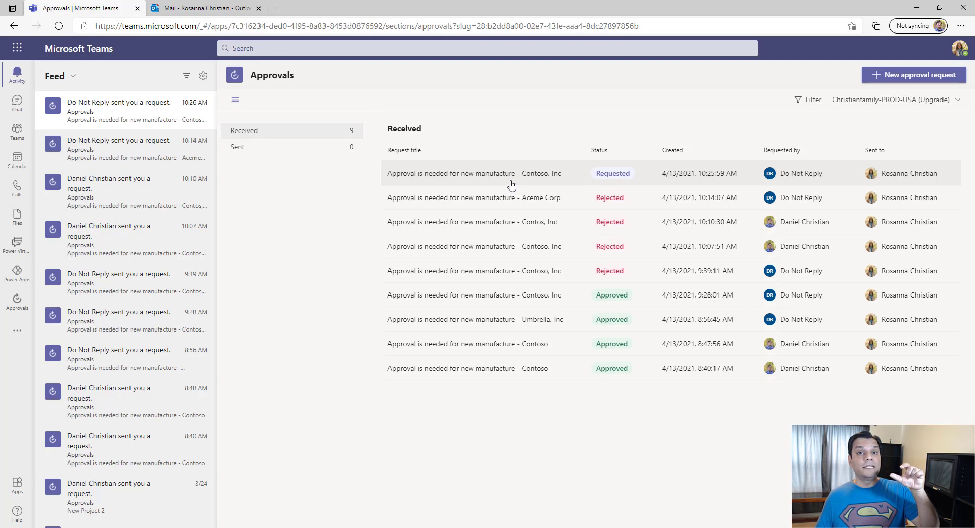
Switch to the Outlook inbox and read the newest approval request message for Contoso, Inc
click(190, 8)
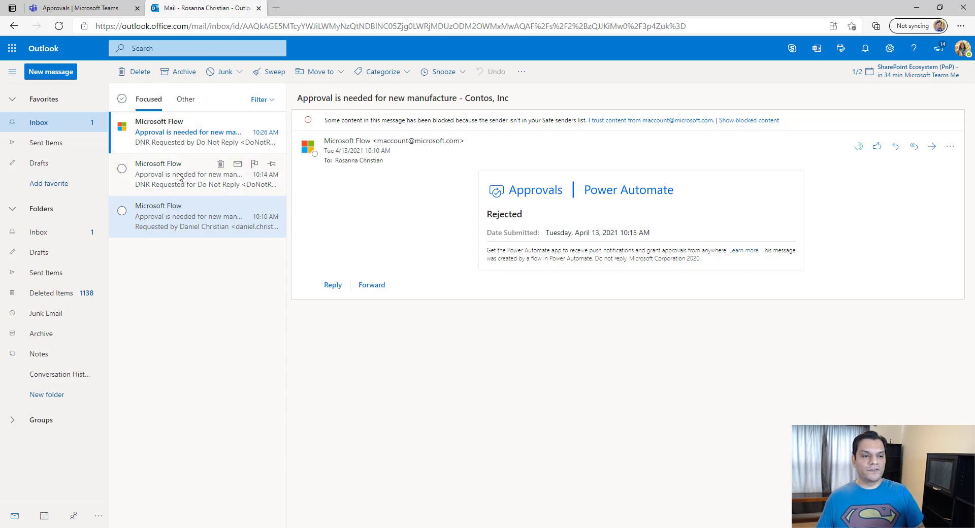
click(181, 131)
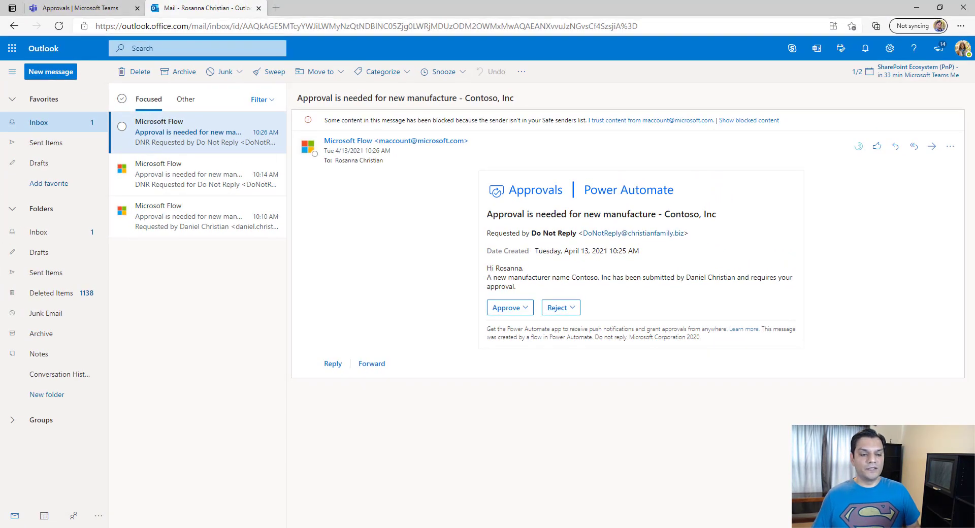
Switch back to the original account's Power Automate window and view its cloud flows list
click(410, 527)
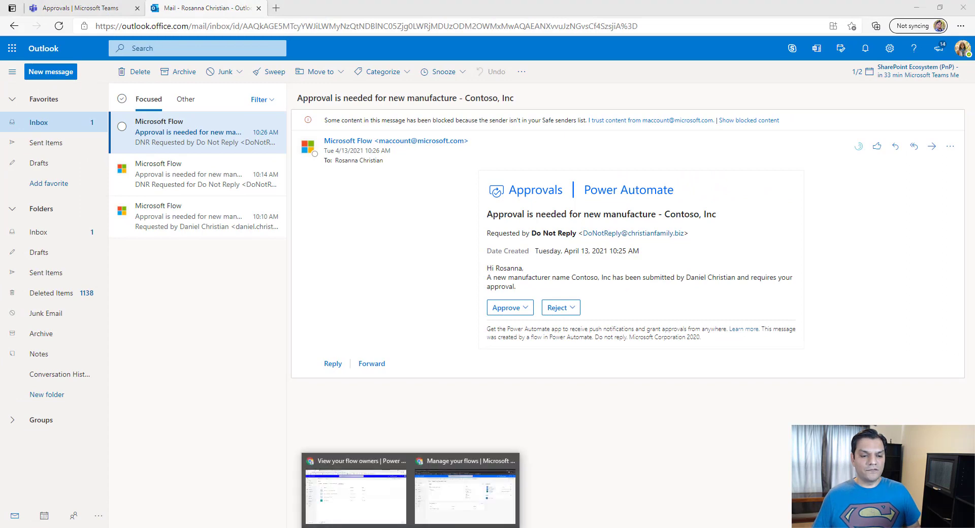
click(448, 516)
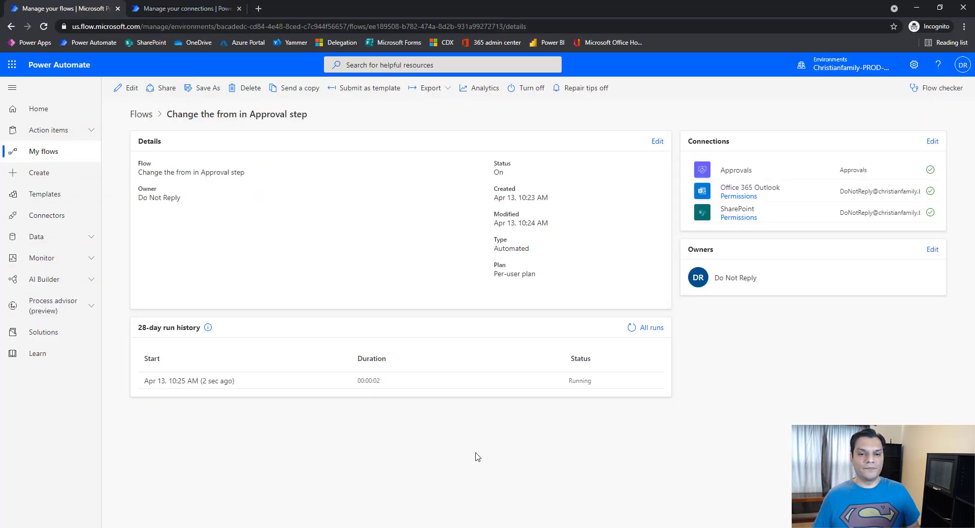
click(410, 527)
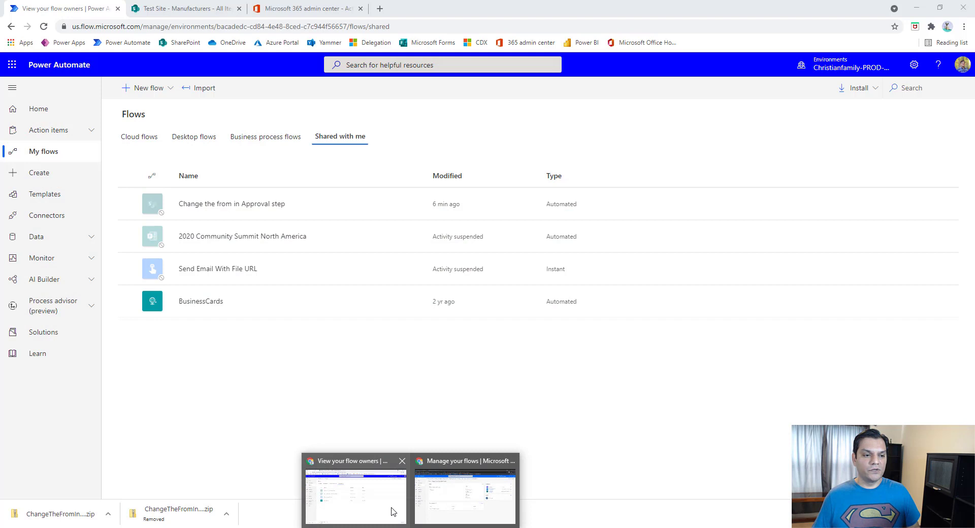
click(391, 511)
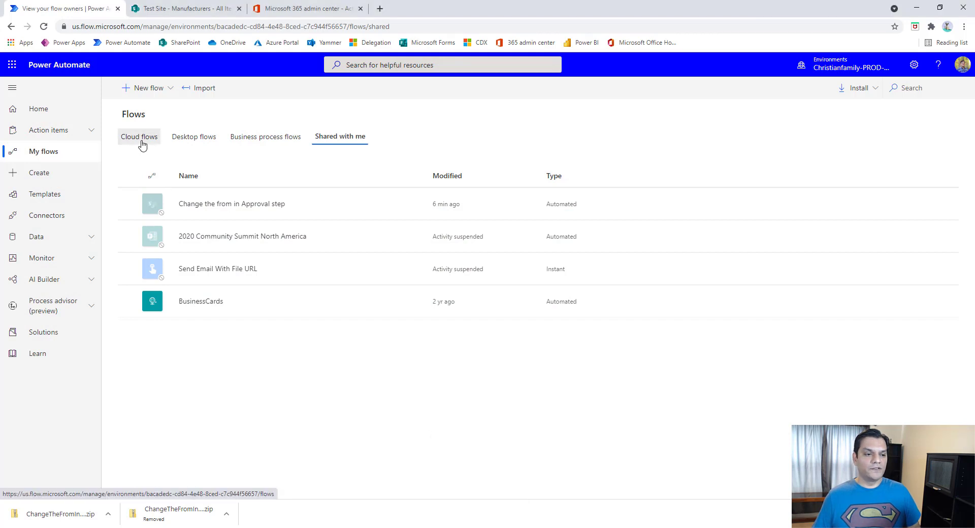
click(141, 150)
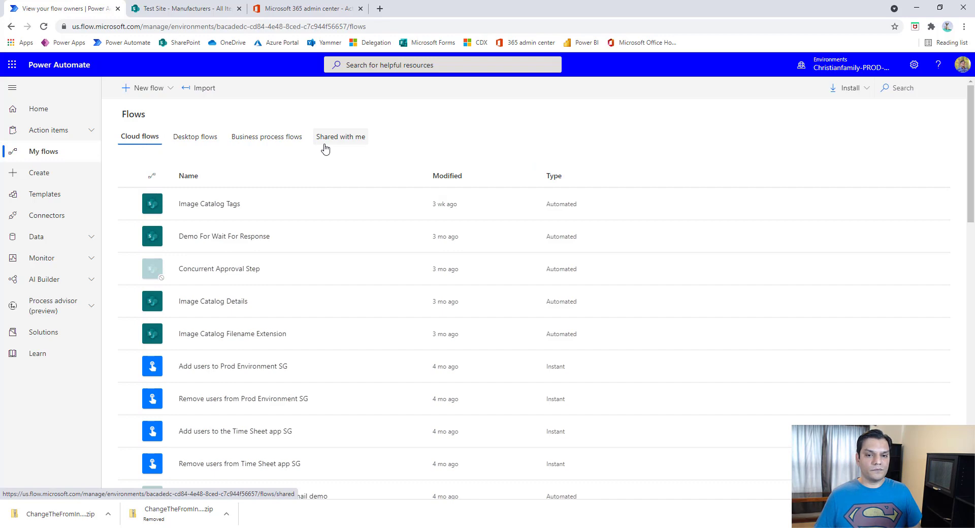
In the Do Not Reply account, open "Change the from in Approval step" for editing and expand the "Start and wait for an approval" action
click(410, 527)
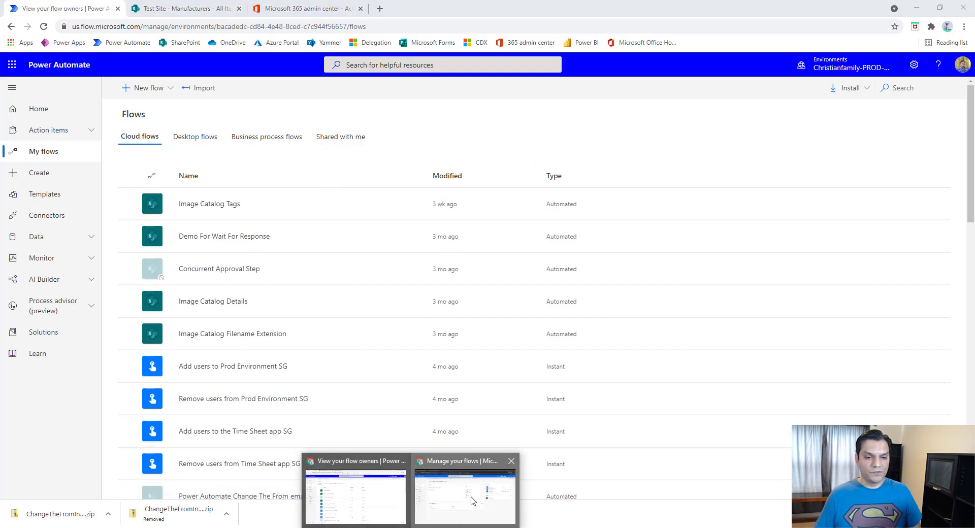
click(472, 501)
click(139, 114)
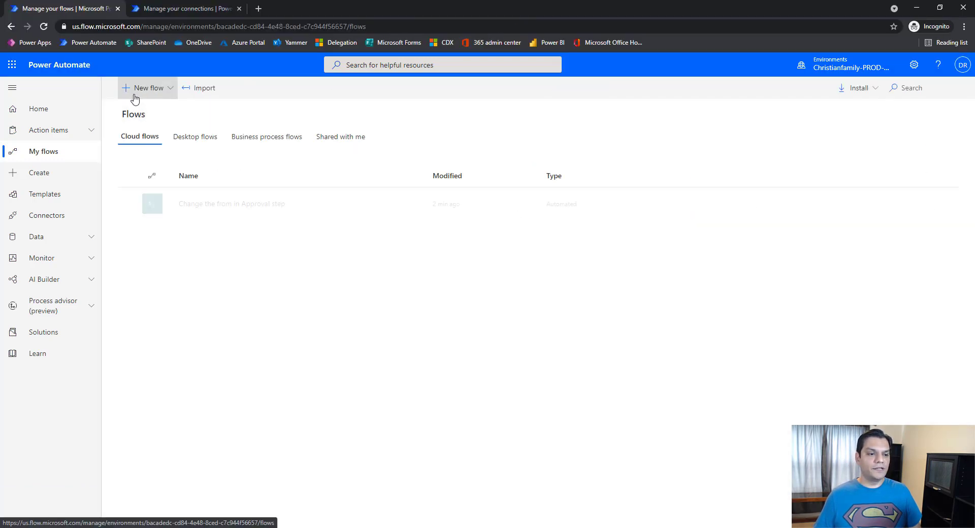
click(198, 204)
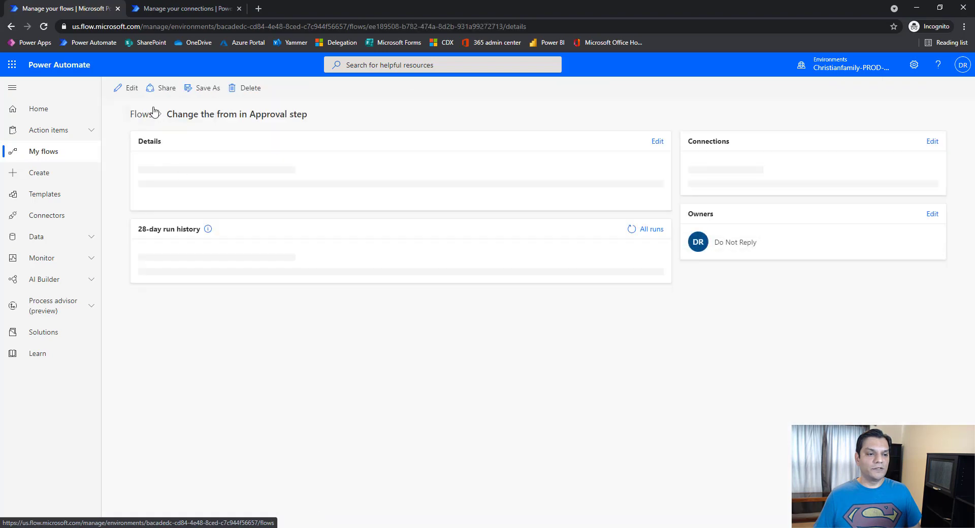
click(132, 89)
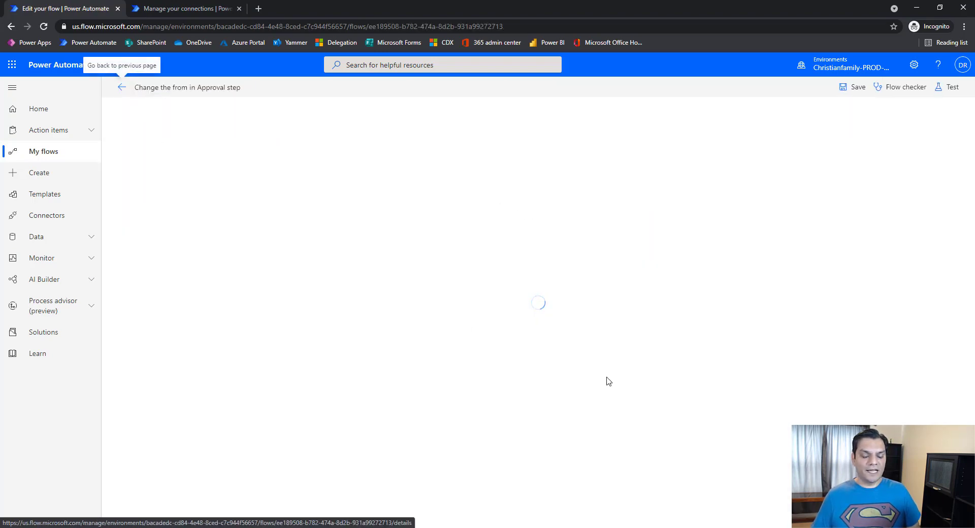
click(498, 171)
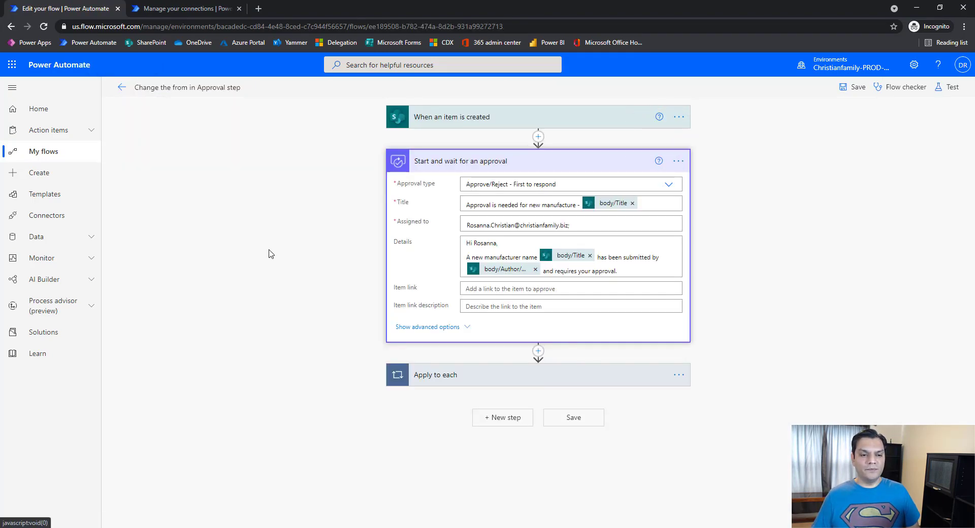
Clear the Requestor in the approval action's advanced options, save the flow and return to its details page
click(450, 327)
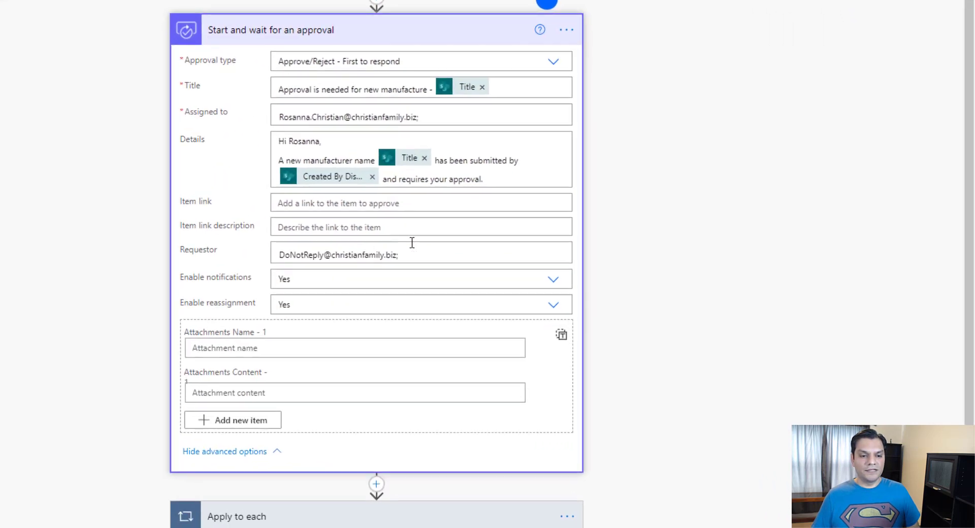
click(416, 256)
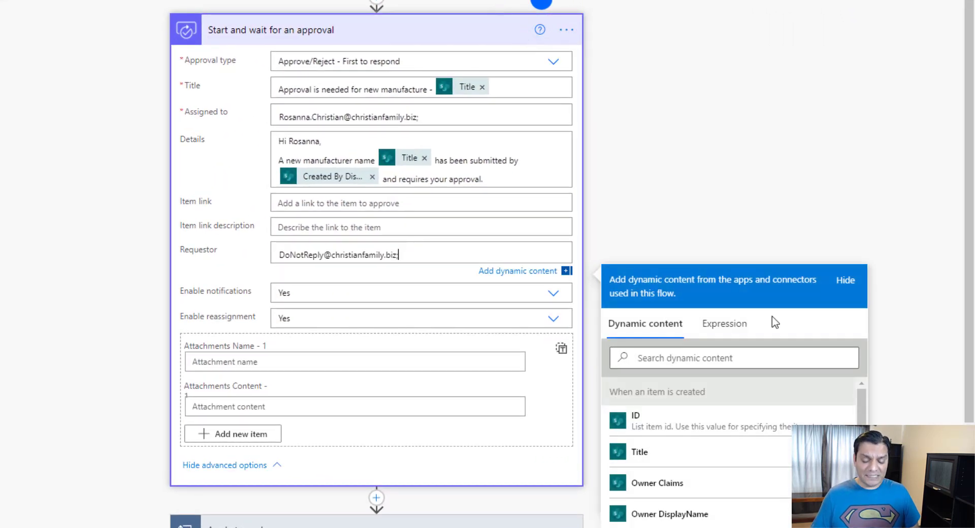
key(ctrl+a)
key(BackSpace)
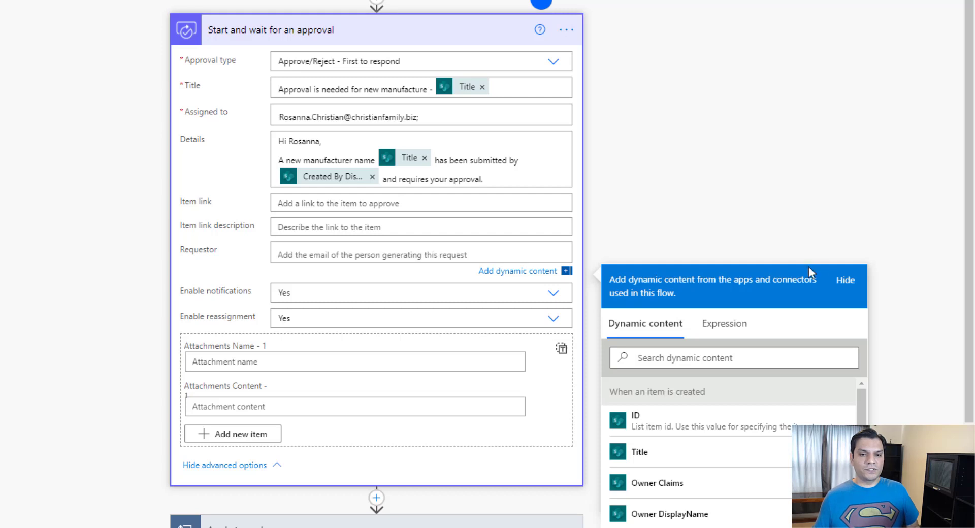
click(785, 225)
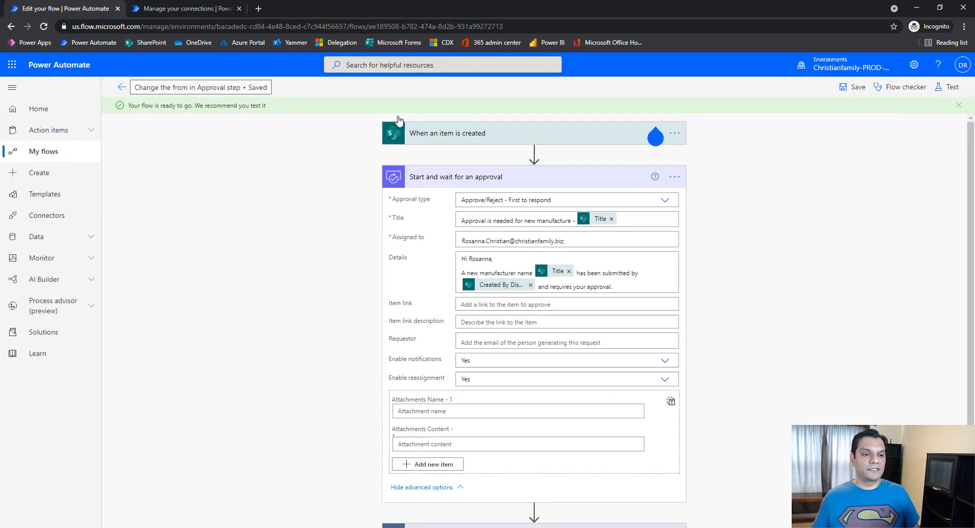
click(122, 87)
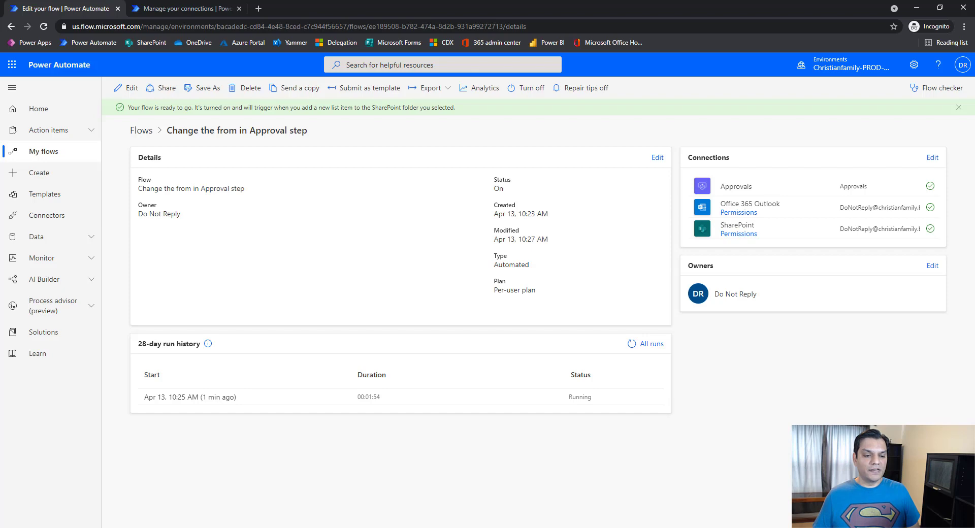
Switch to the original account's SharePoint Manufacturers list and save a new item titled "Acme corp" with a person selected as owner
mouse_move(410, 527)
click(387, 513)
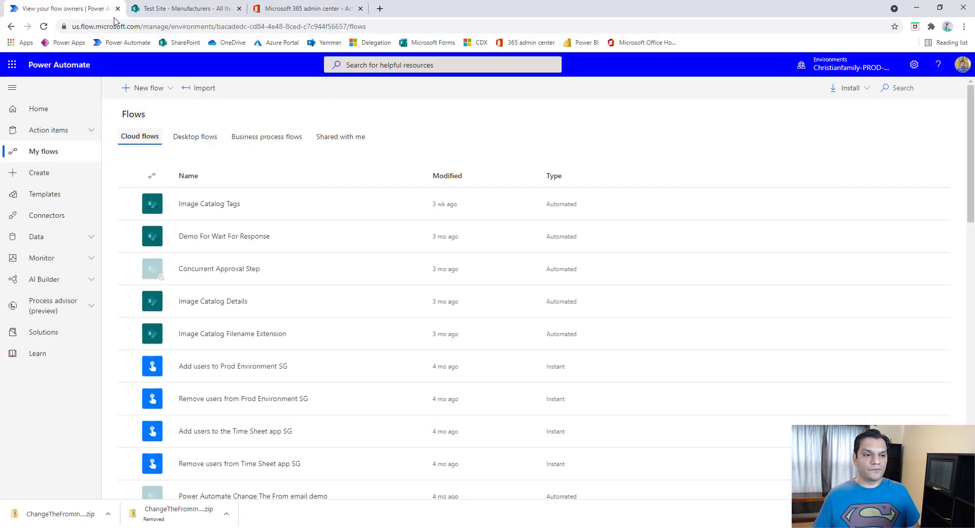
click(183, 9)
click(190, 166)
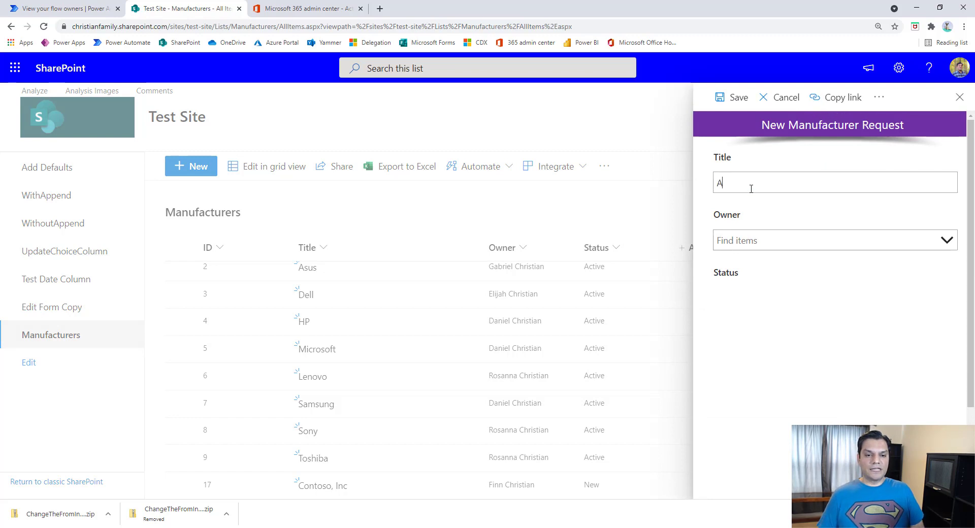
click(751, 189)
text(Acme co)
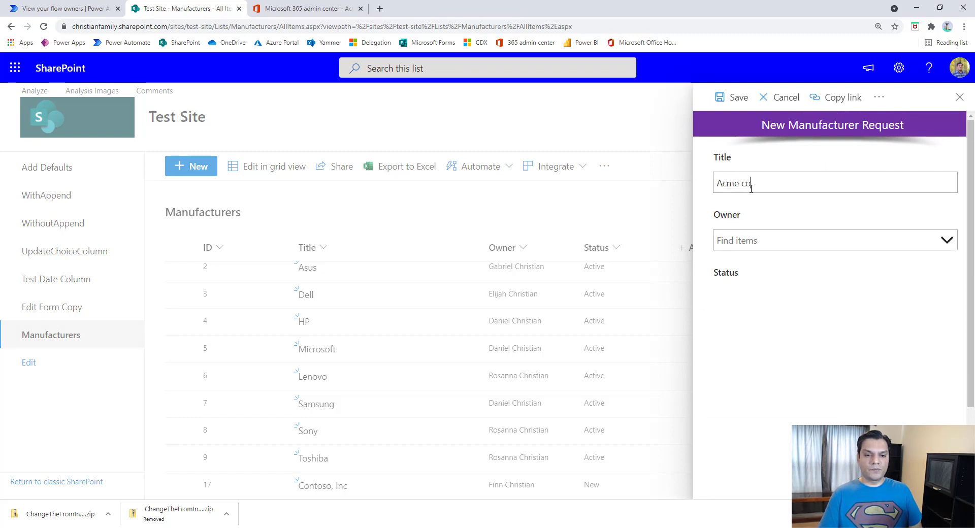
text(rp)
click(752, 244)
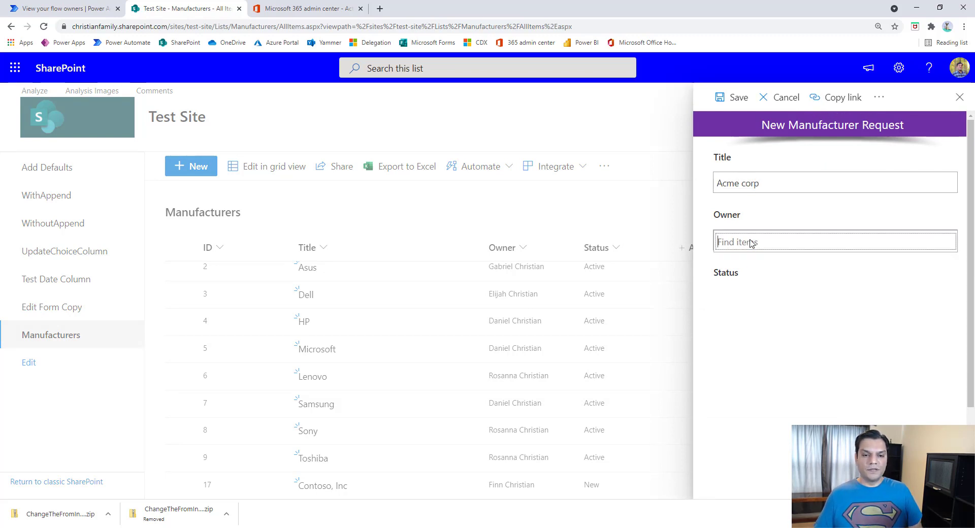
text(daniel)
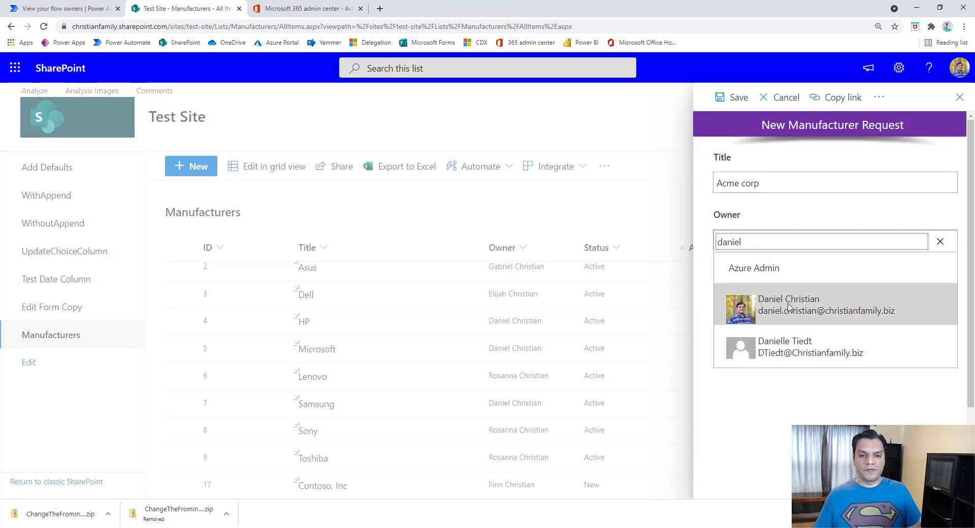
click(782, 303)
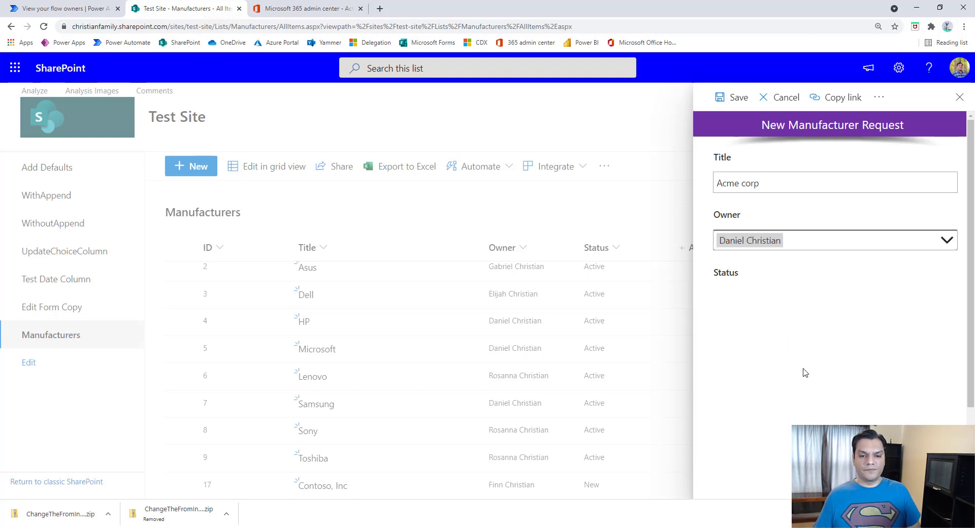
click(737, 99)
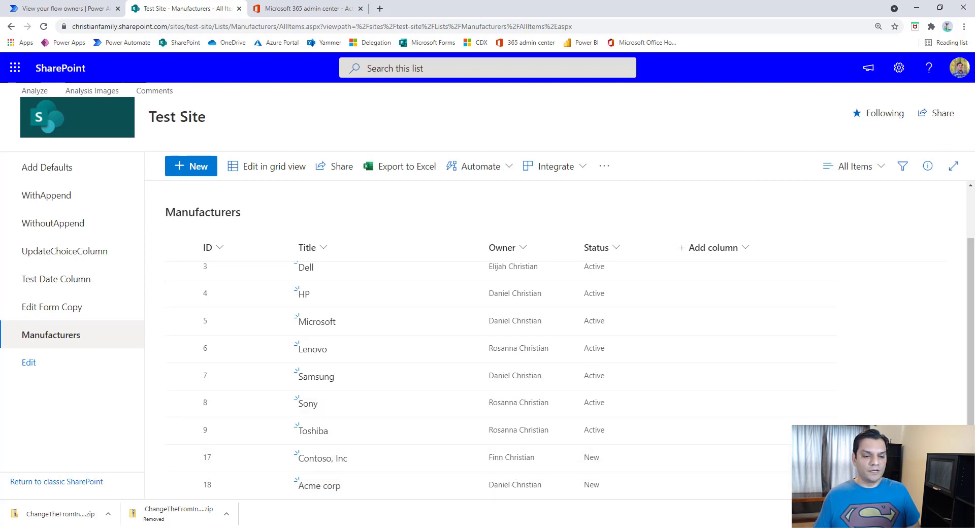
Switch to the Do Not Reply account's Power Automate window, refresh the flow's details page and open its newest run
click(411, 527)
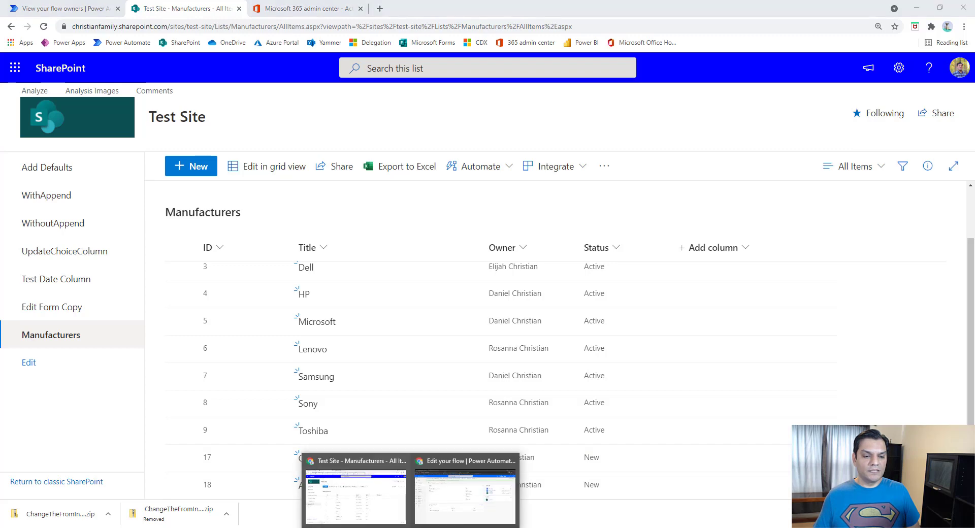
click(474, 495)
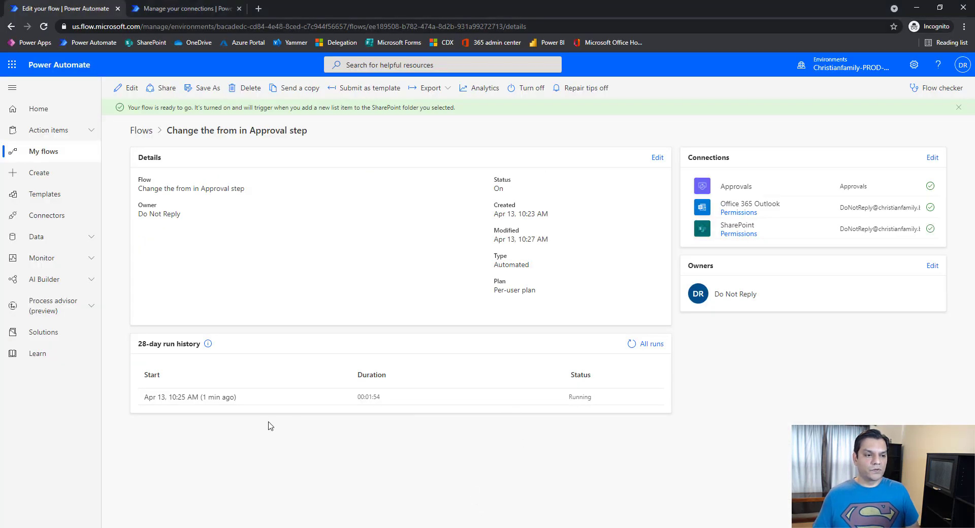
click(44, 26)
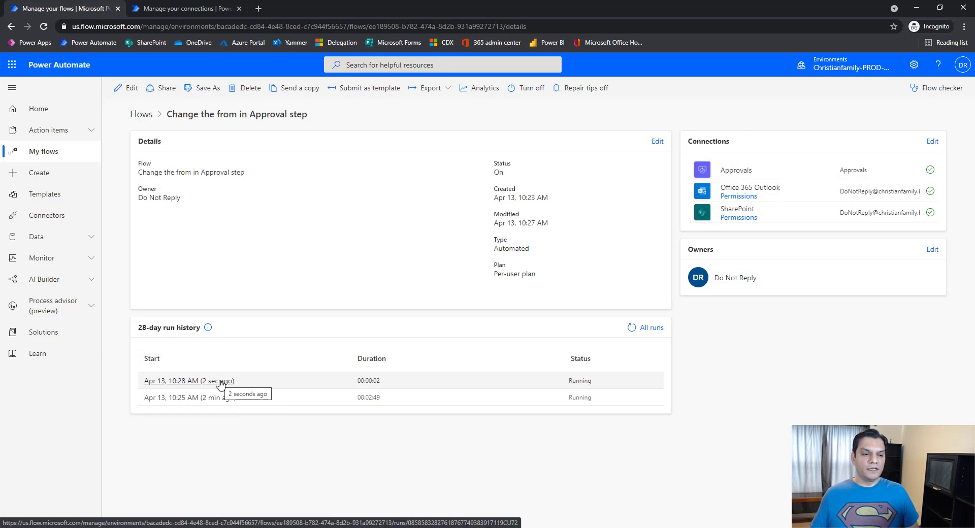
click(220, 381)
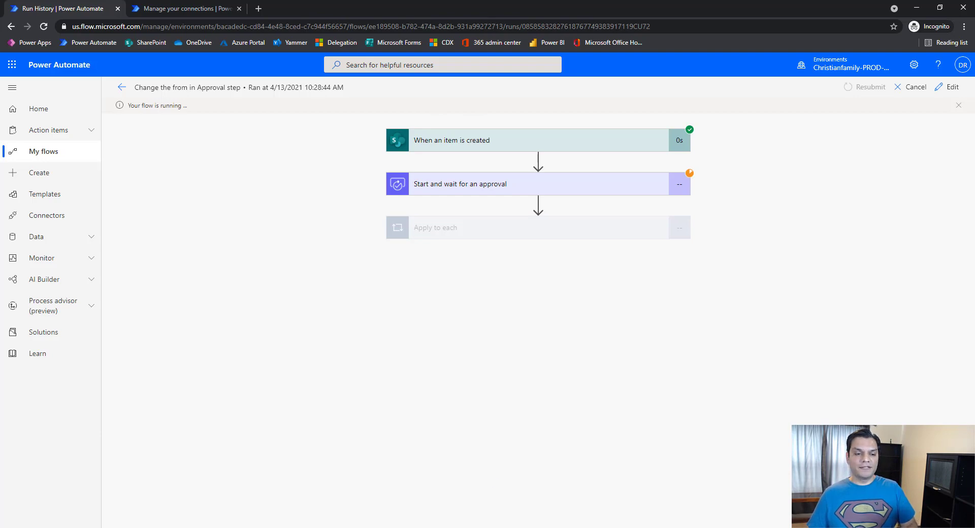
Switch to the approver's Outlook web inbox and compare the approval request for Acme corp with the one for Contoso, Inc
click(435, 483)
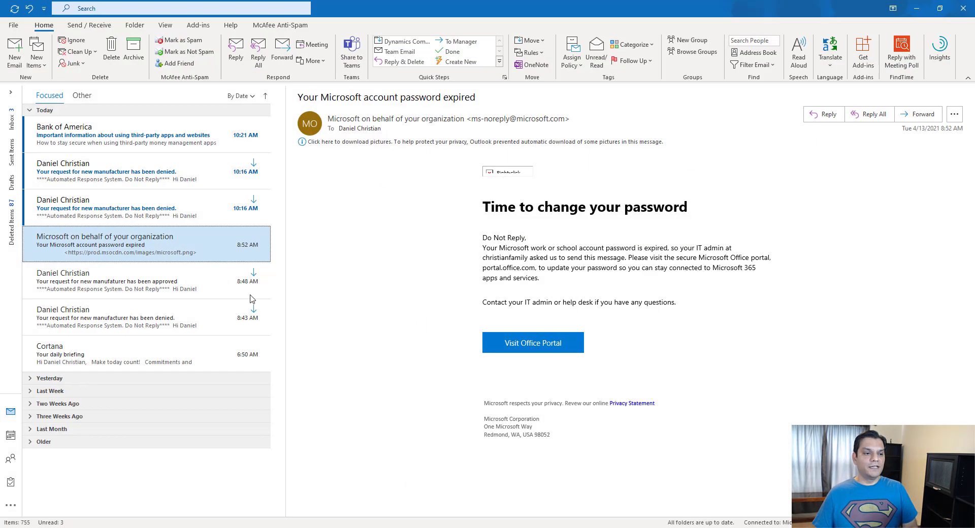
click(917, 8)
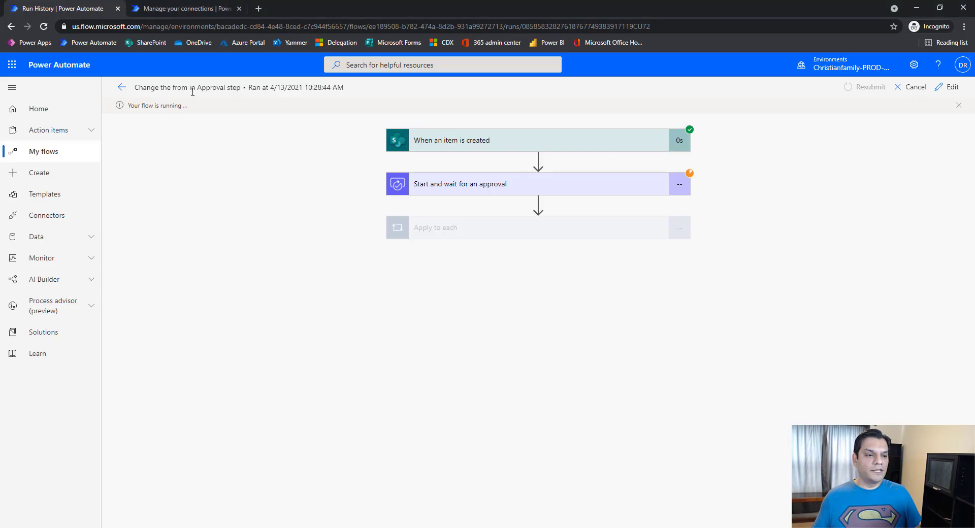
key(alt+Tab)
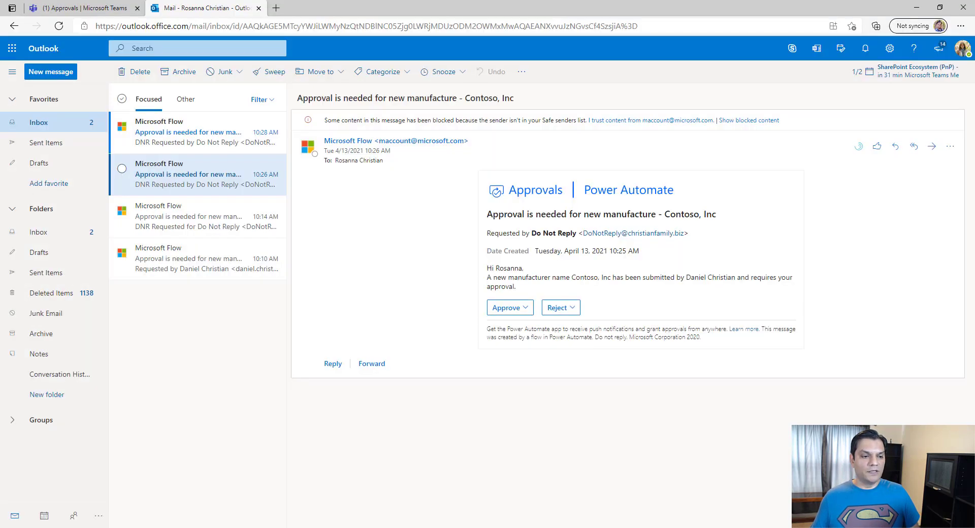
click(200, 133)
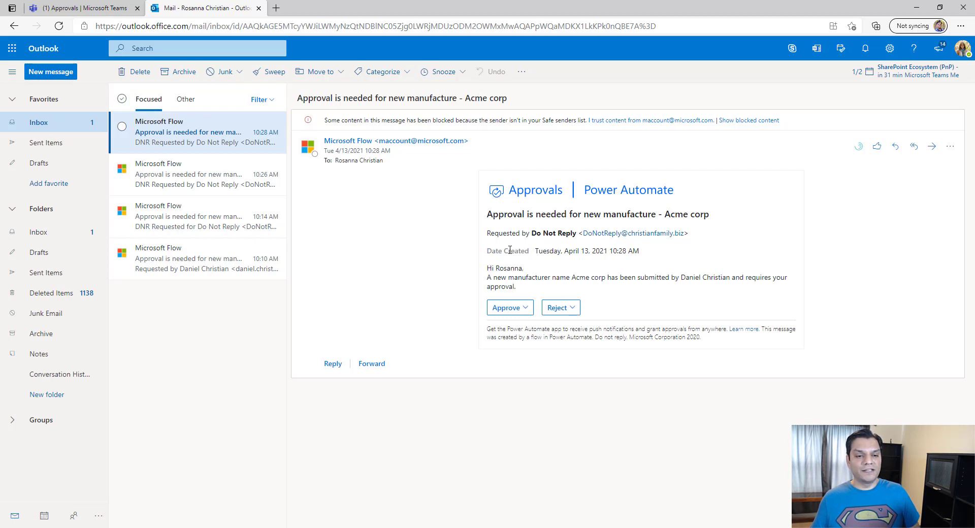
click(193, 168)
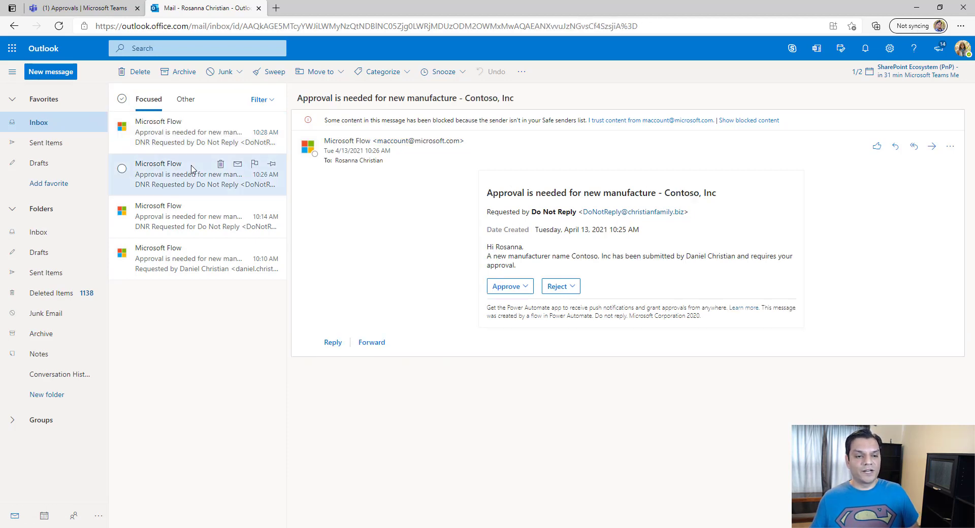
click(188, 131)
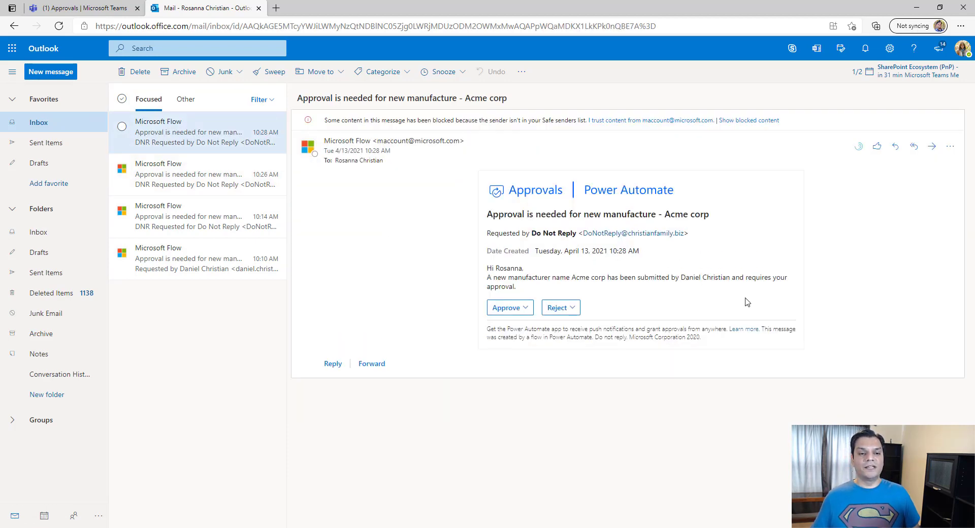